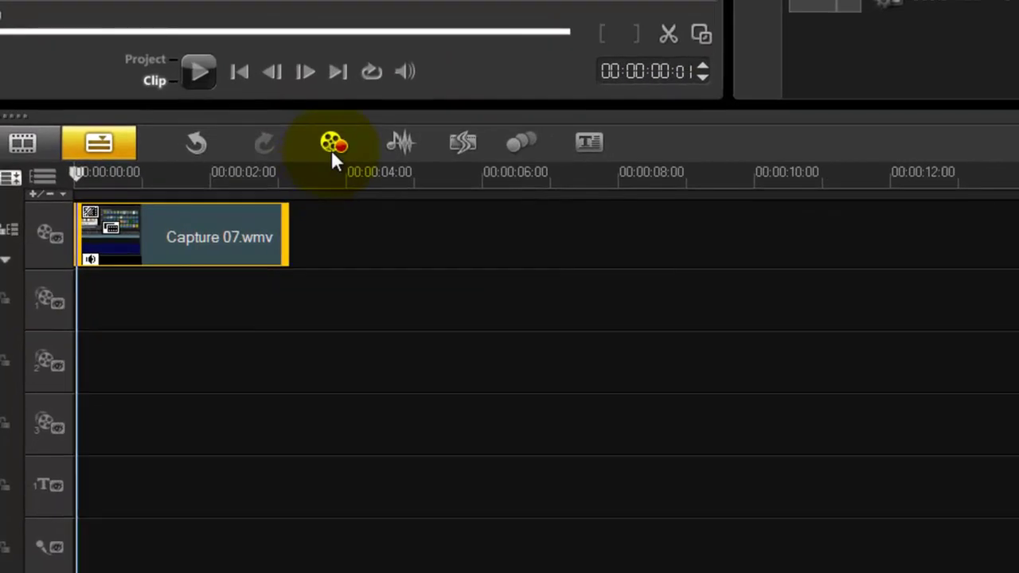
# Bring up the Record/Capture Option dialog with Screen Capture and move it to the right
pyautogui.click(331, 150)
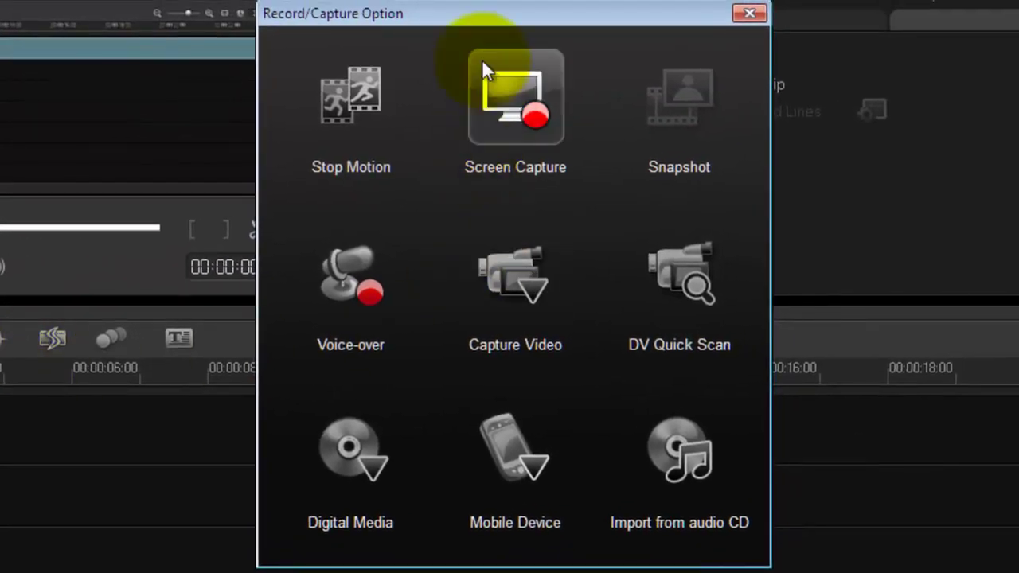
pyautogui.moveTo(500, 19); pyautogui.dragTo(647, 14)
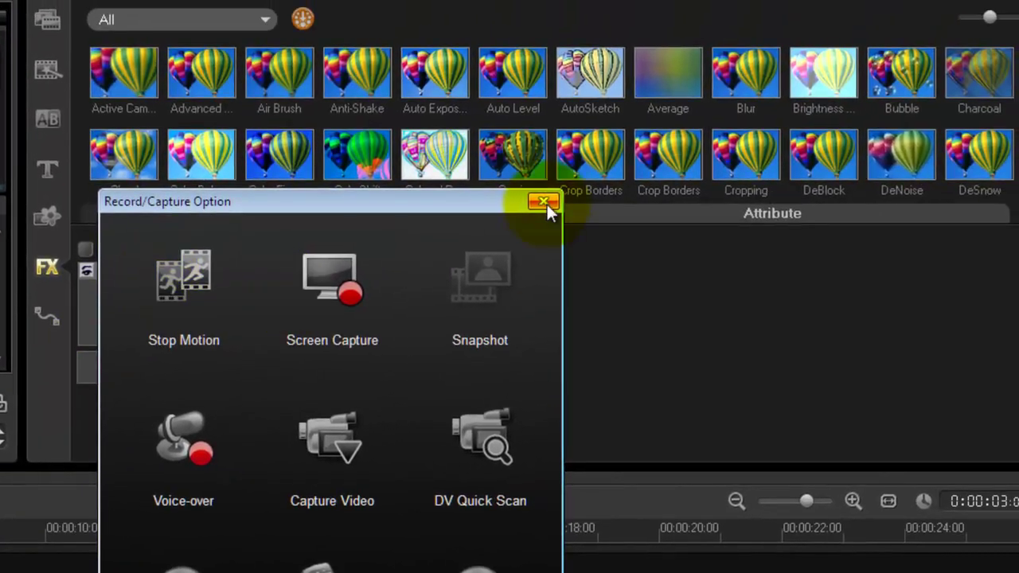
# Close the Record/Capture Option dialog and show the Samples media library with Capture 06 and 07
pyautogui.click(679, 142)
pyautogui.click(34, 24)
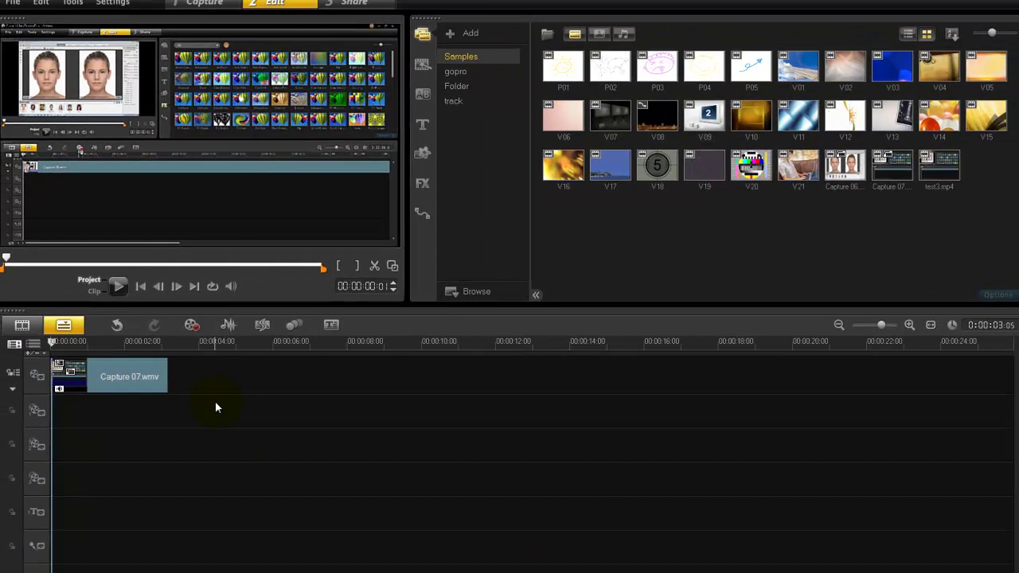
# Open the Cropping filter settings for Capture 07.wmv from its Attribute options
pyautogui.click(139, 377)
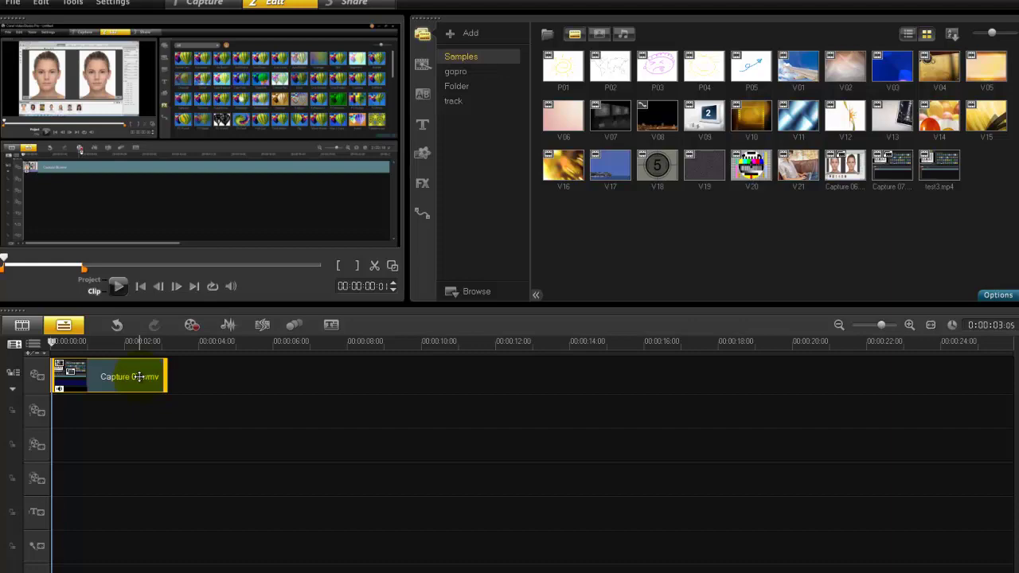
pyautogui.doubleClick(140, 376)
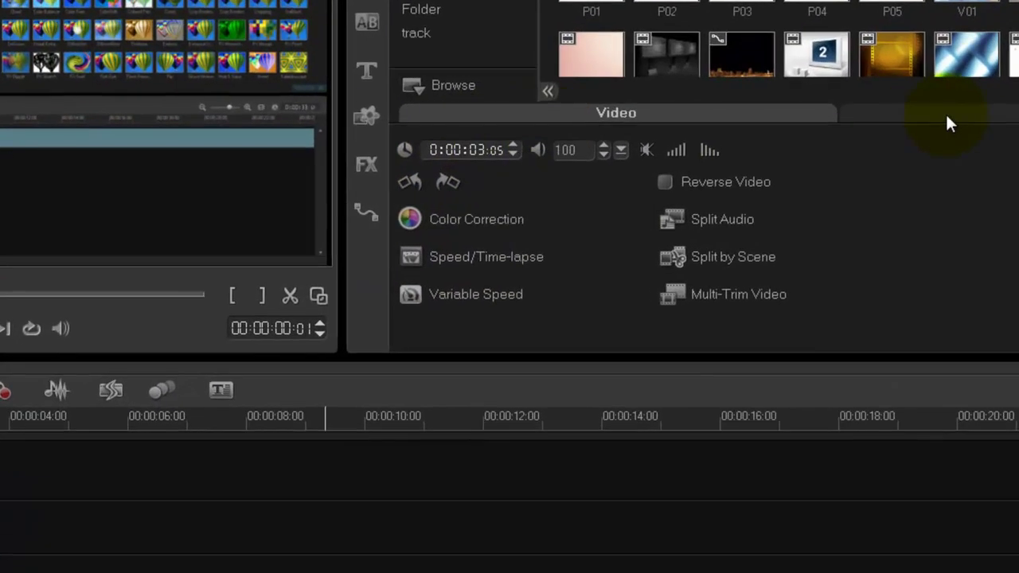
pyautogui.click(781, 152)
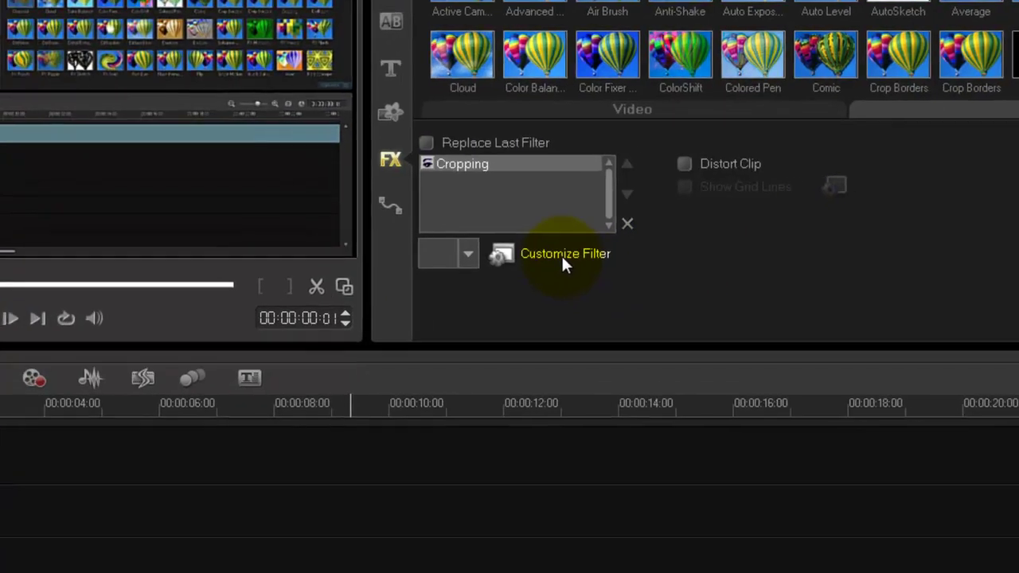
pyautogui.click(561, 254)
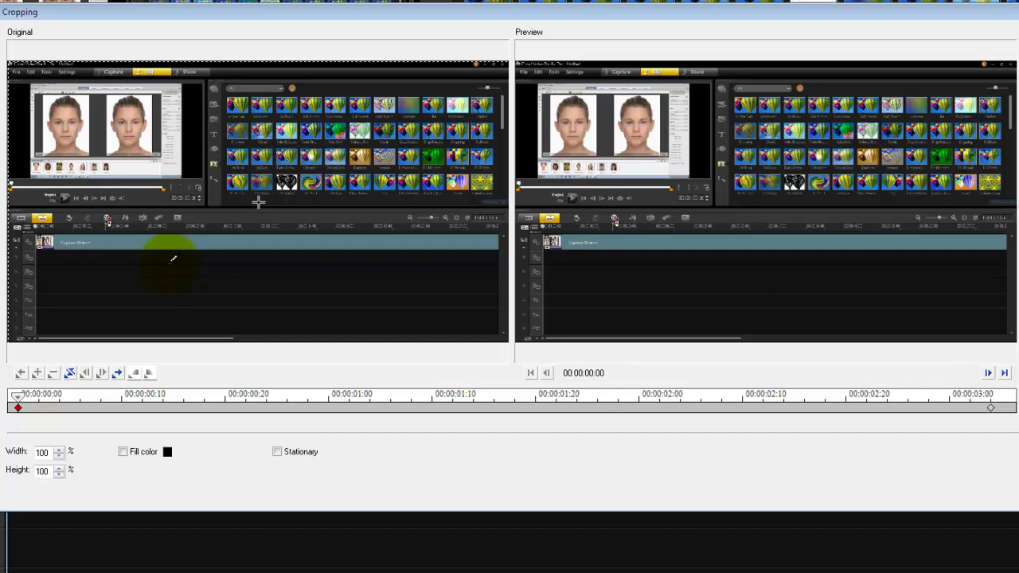
# Paste copies of the starting crop keyframe at 00:00:00:02 and 00:00:00:04, moving the latter to about 00:00:02:08
pyautogui.rightClick(19, 410)
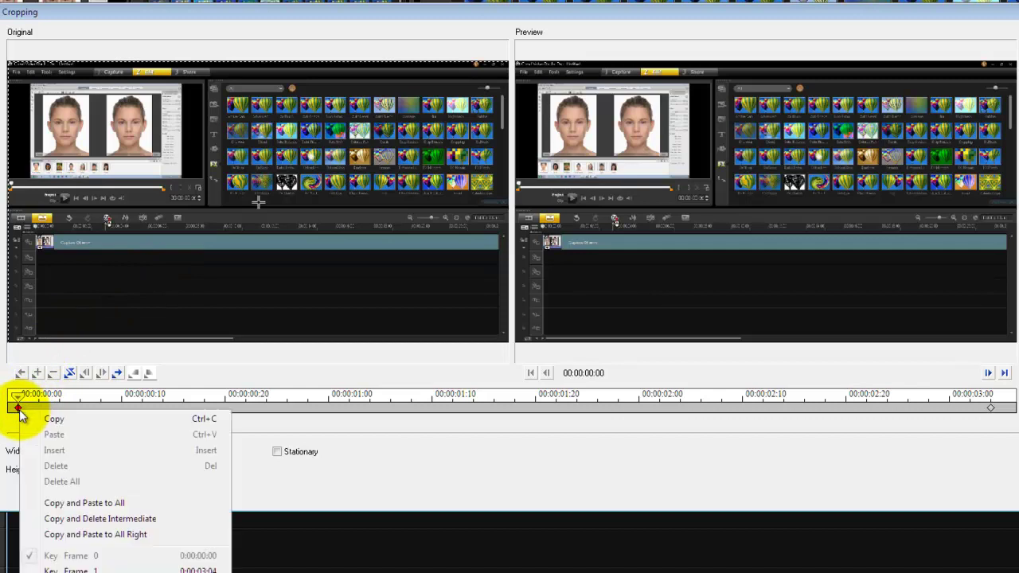
pyautogui.click(50, 418)
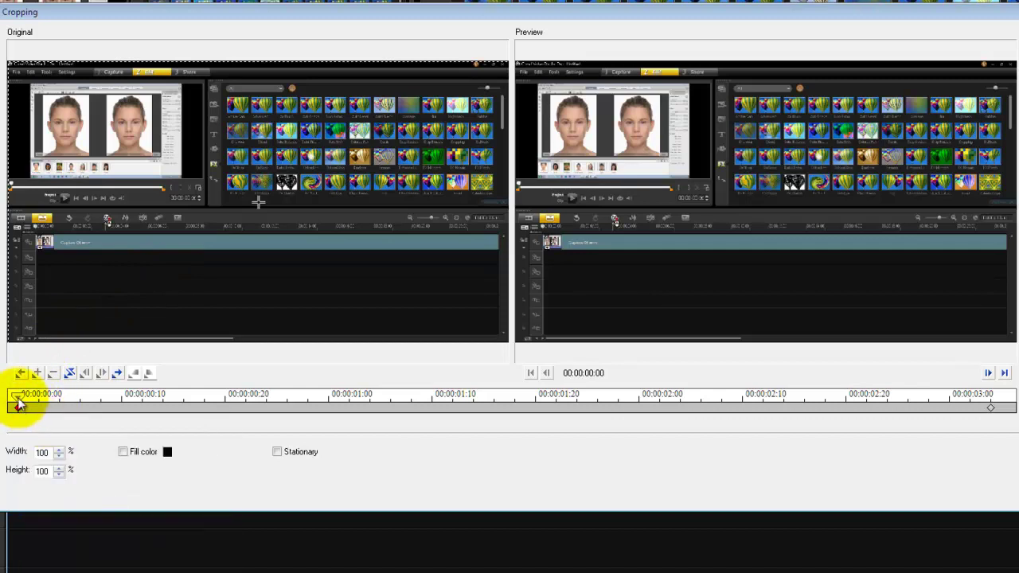
pyautogui.click(42, 402)
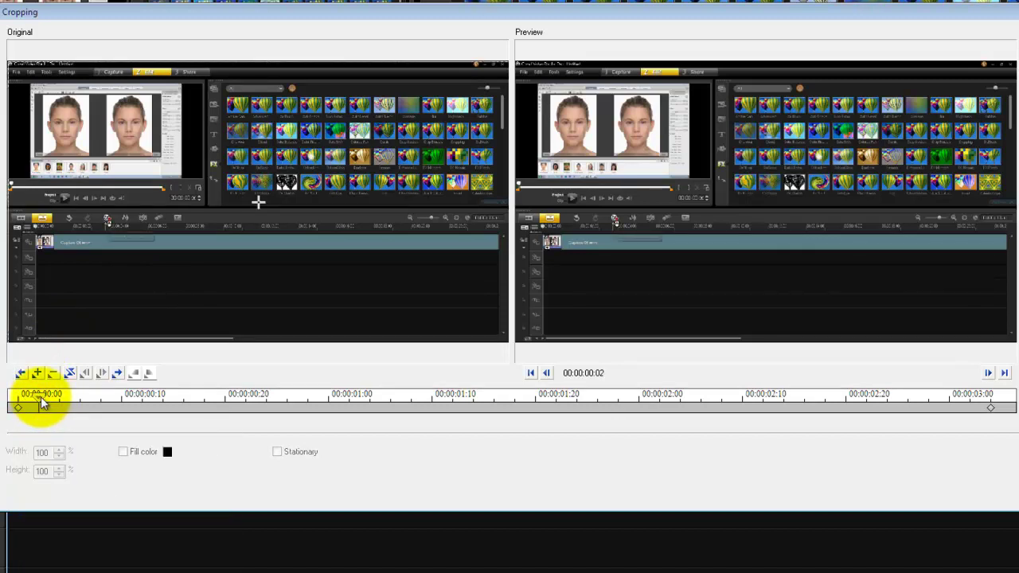
pyautogui.hotkey('ctrl', 'v')
pyautogui.click(63, 398)
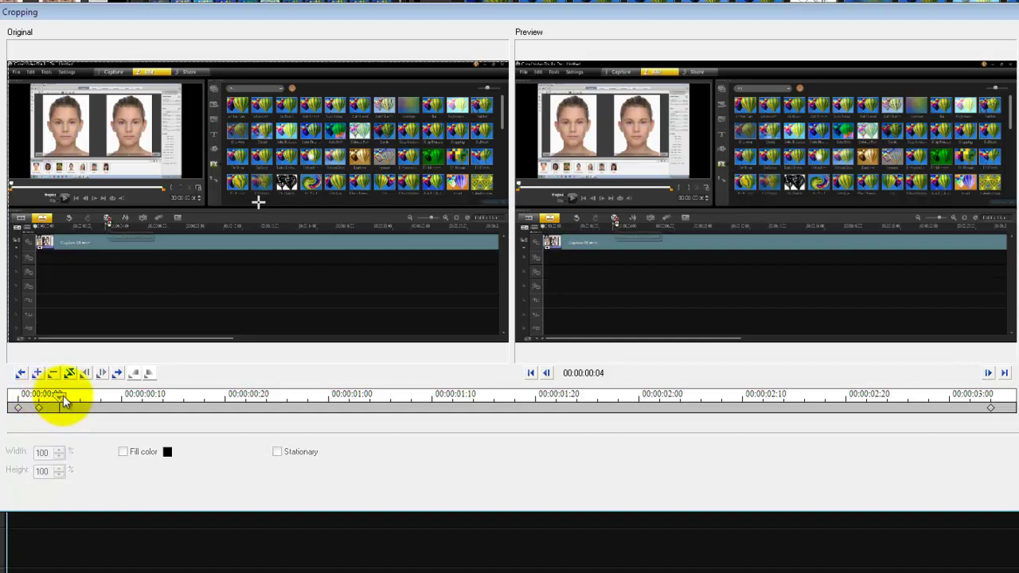
pyautogui.hotkey('ctrl', 'v')
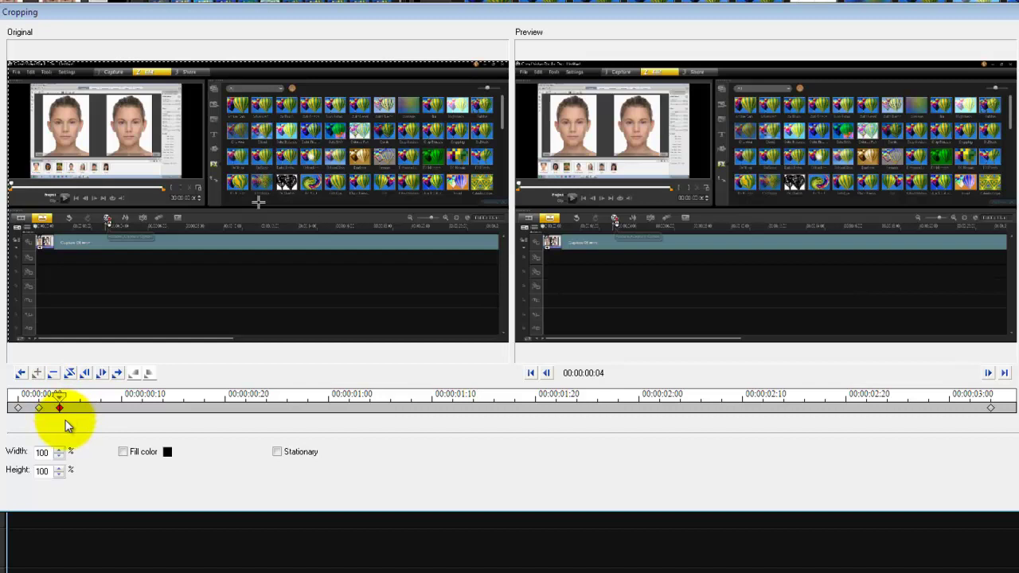
pyautogui.moveTo(61, 408); pyautogui.dragTo(724, 424)
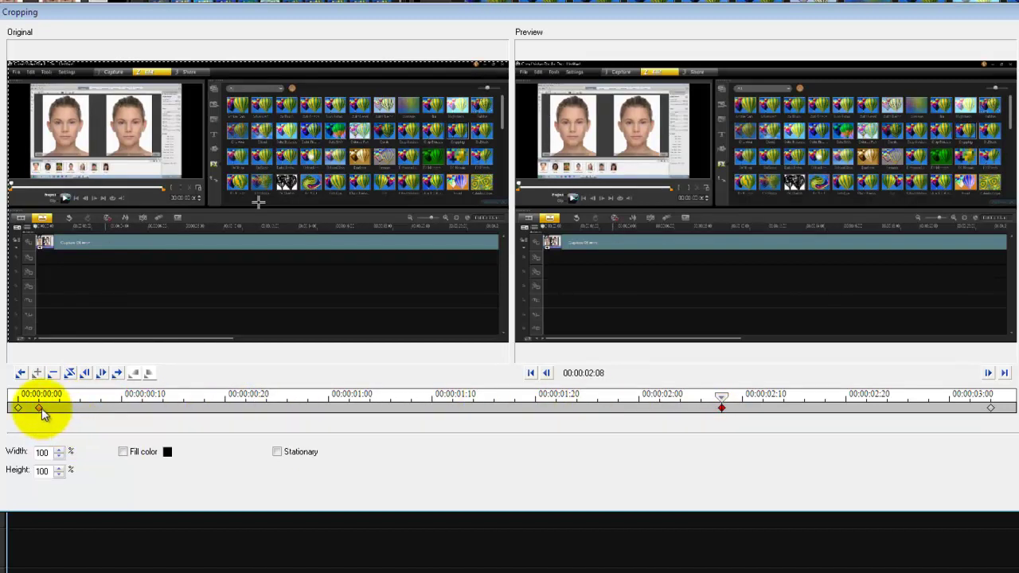
pyautogui.click(39, 407)
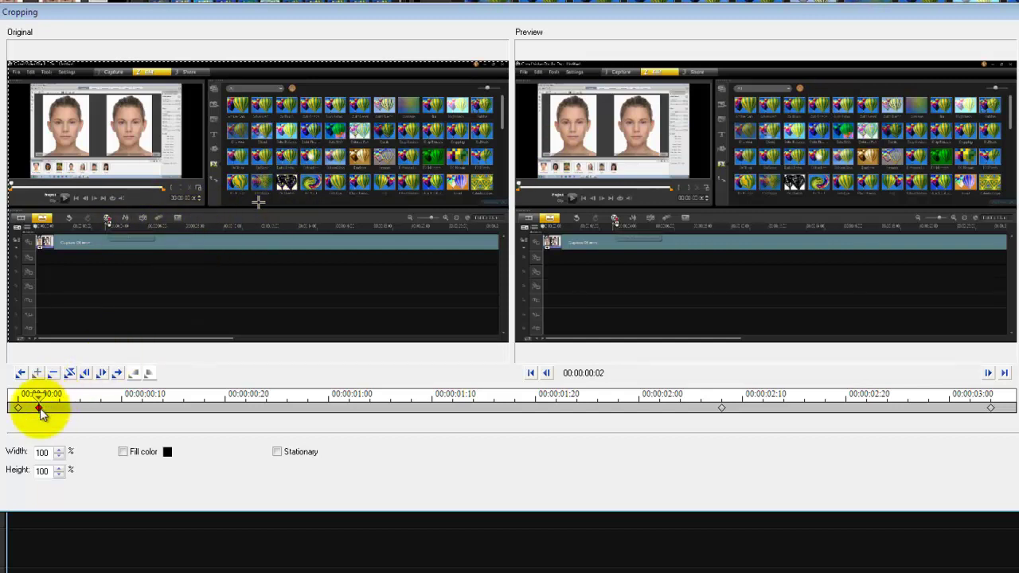
# Drag both copied keyframes together at about 00:00:00:12 and 00:00:00:13
pyautogui.moveTo(41, 410); pyautogui.dragTo(151, 408)
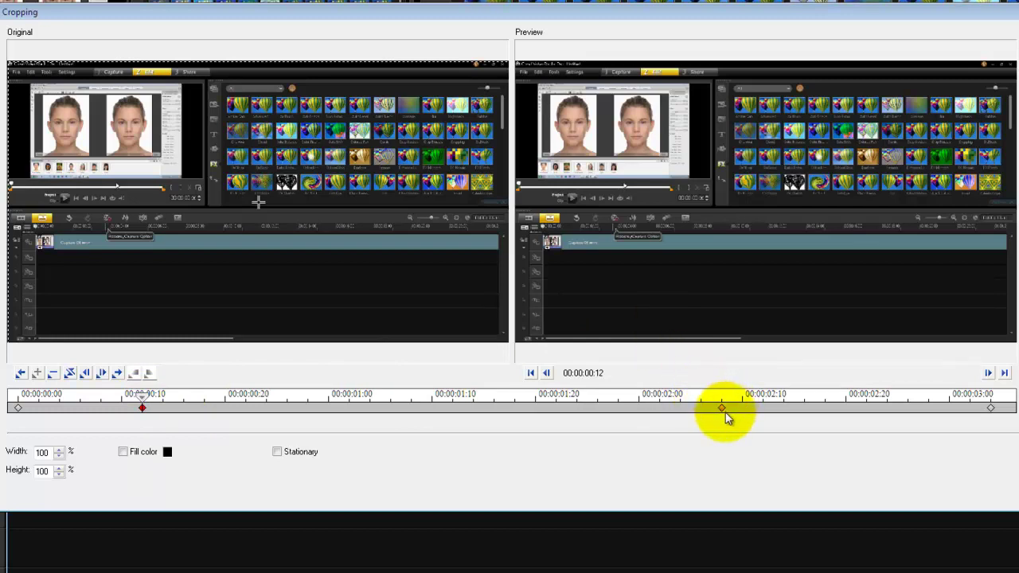
pyautogui.moveTo(723, 408); pyautogui.dragTo(151, 411)
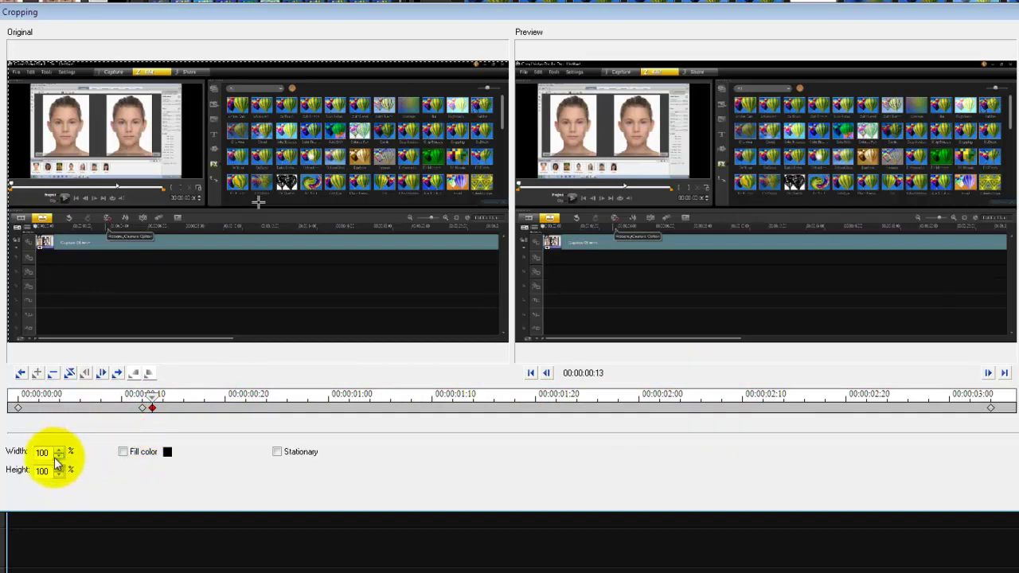
# Set the crop Width and Height of the 00:00:00:13 keyframe to 50%
pyautogui.moveTo(48, 452); pyautogui.dragTo(36, 453)
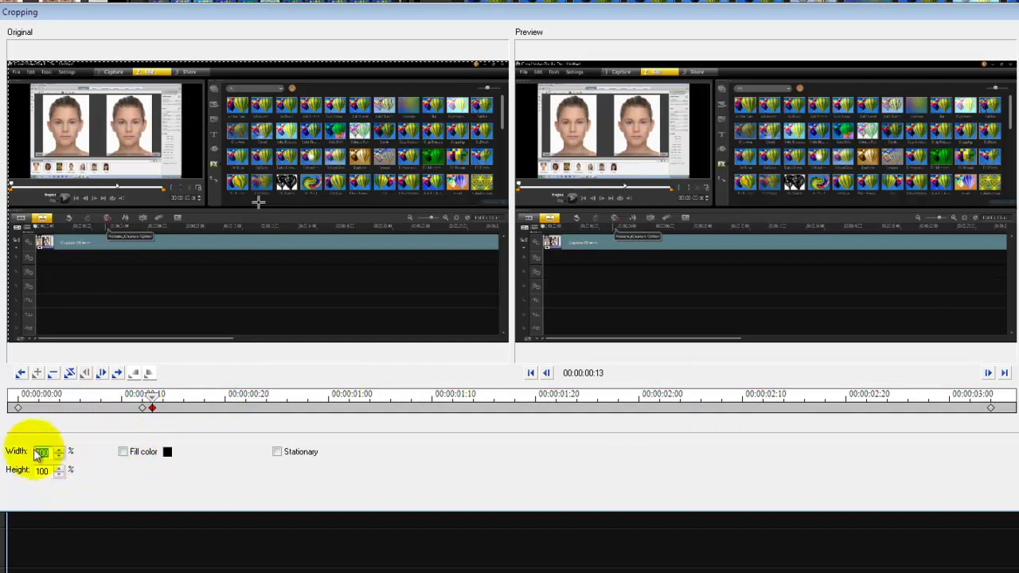
pyautogui.write('50')
pyautogui.moveTo(48, 470); pyautogui.dragTo(40, 472)
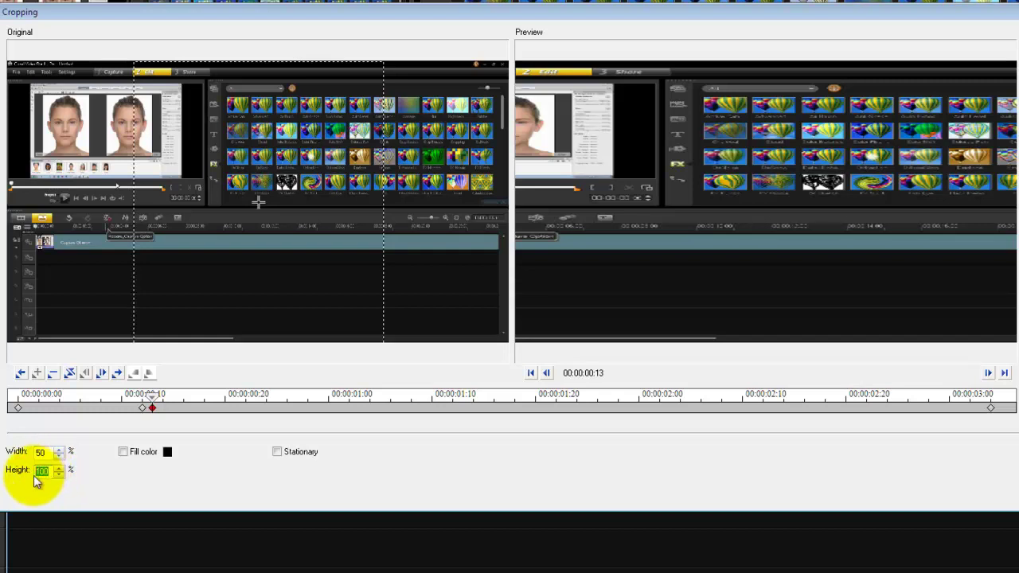
pyautogui.write('50')
pyautogui.press('Return')
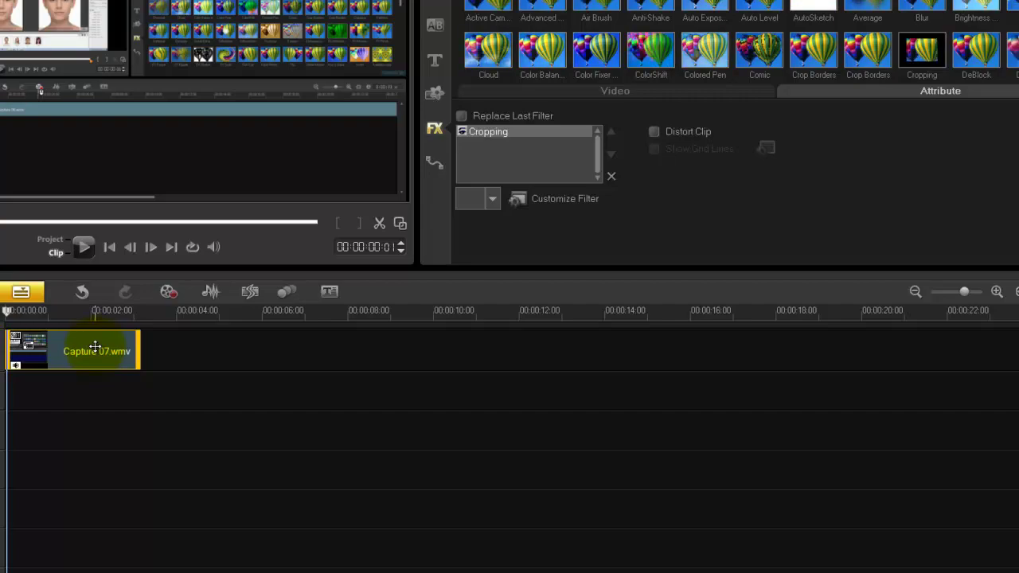
# Move the 00:00:00:13 crop area toward the upper-left faces
pyautogui.click(579, 199)
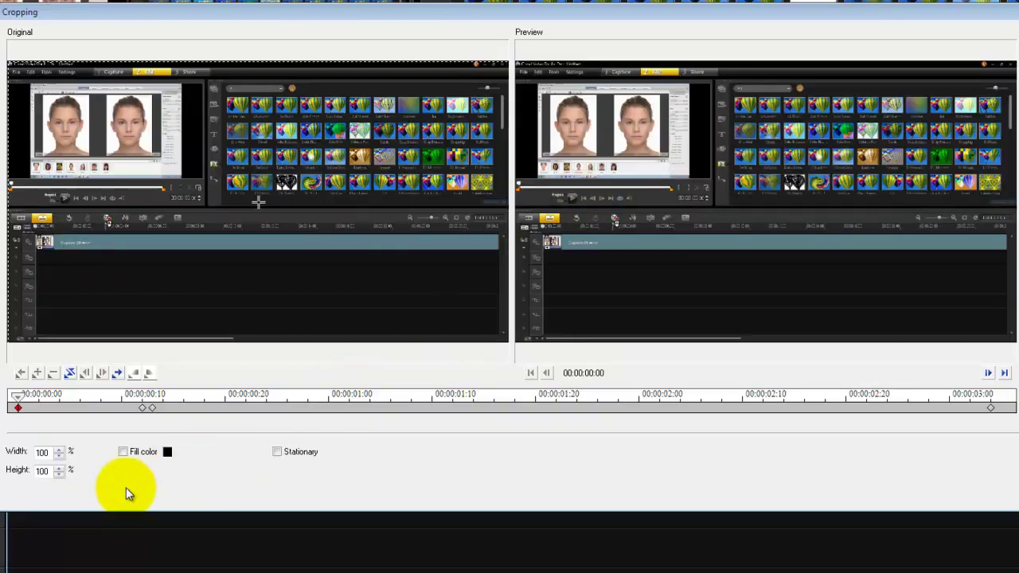
pyautogui.click(151, 407)
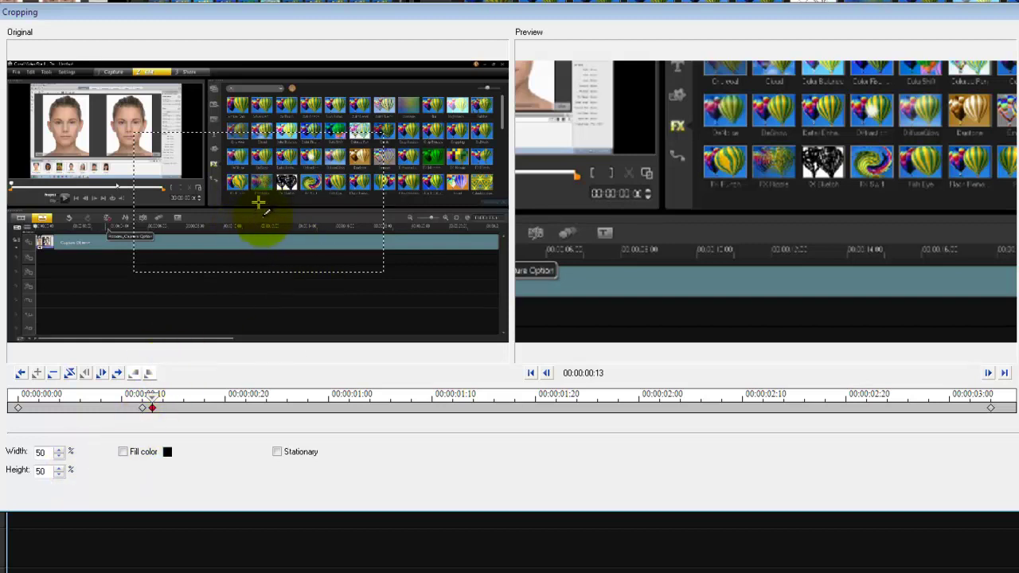
pyautogui.moveTo(260, 202); pyautogui.dragTo(131, 131)
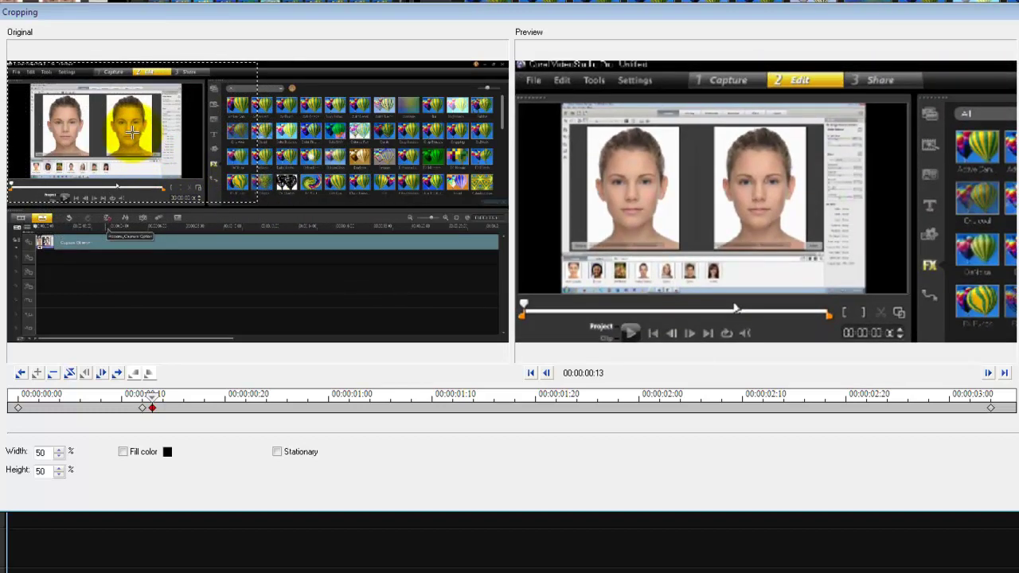
pyautogui.click(154, 404)
pyautogui.click(113, 394)
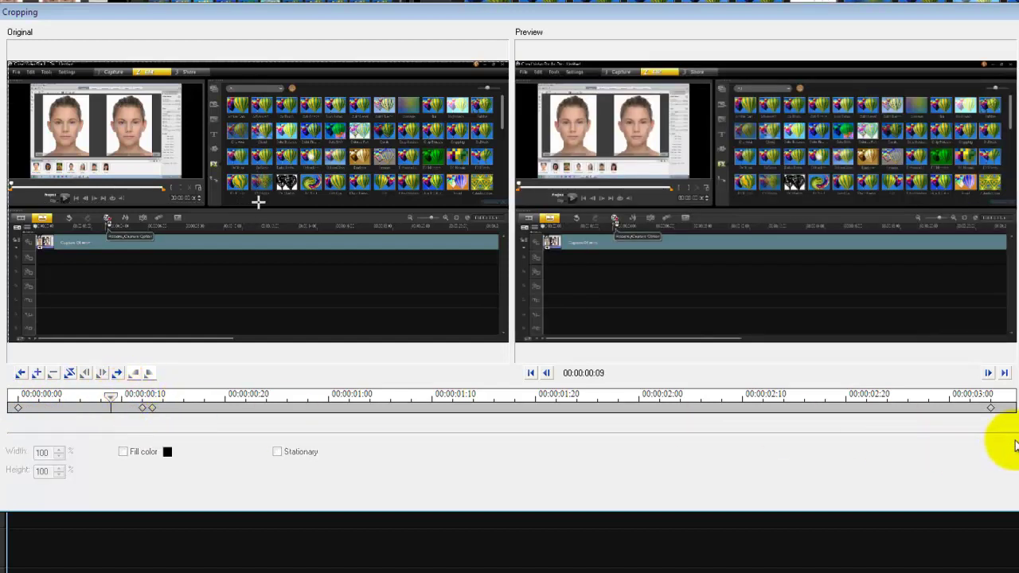
pyautogui.click(1005, 372)
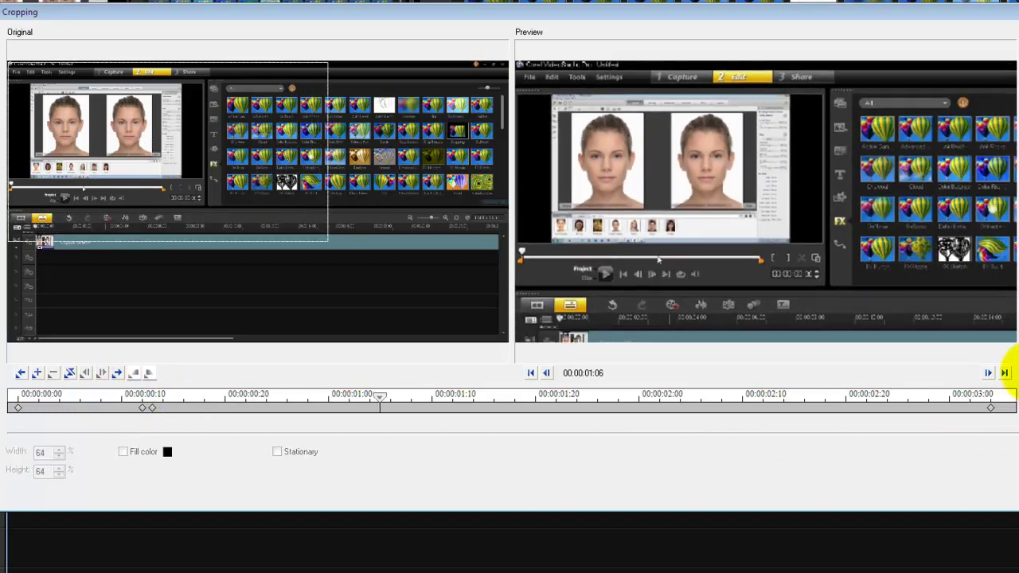
pyautogui.click(1005, 372)
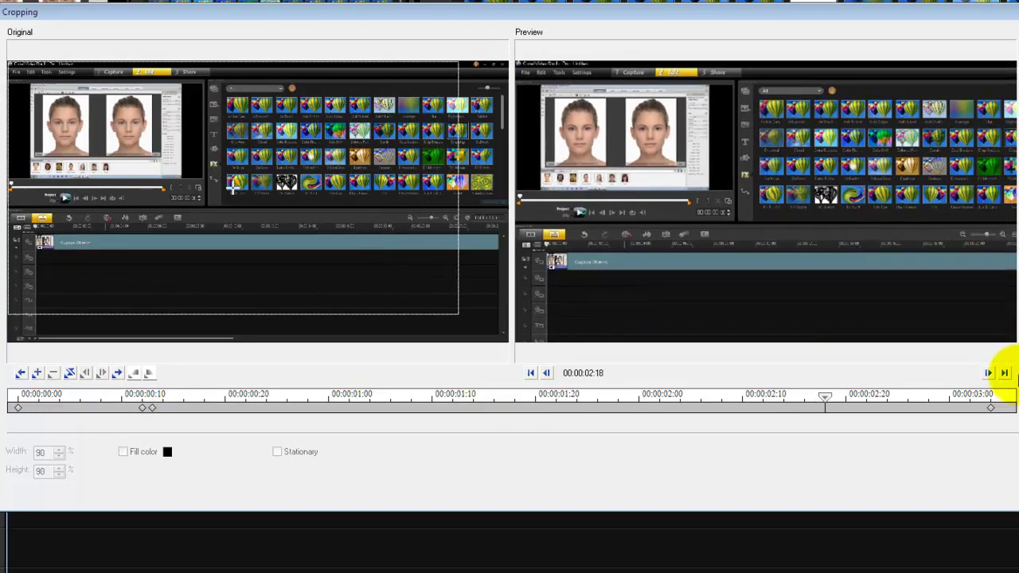
pyautogui.moveTo(830, 404); pyautogui.dragTo(28, 412)
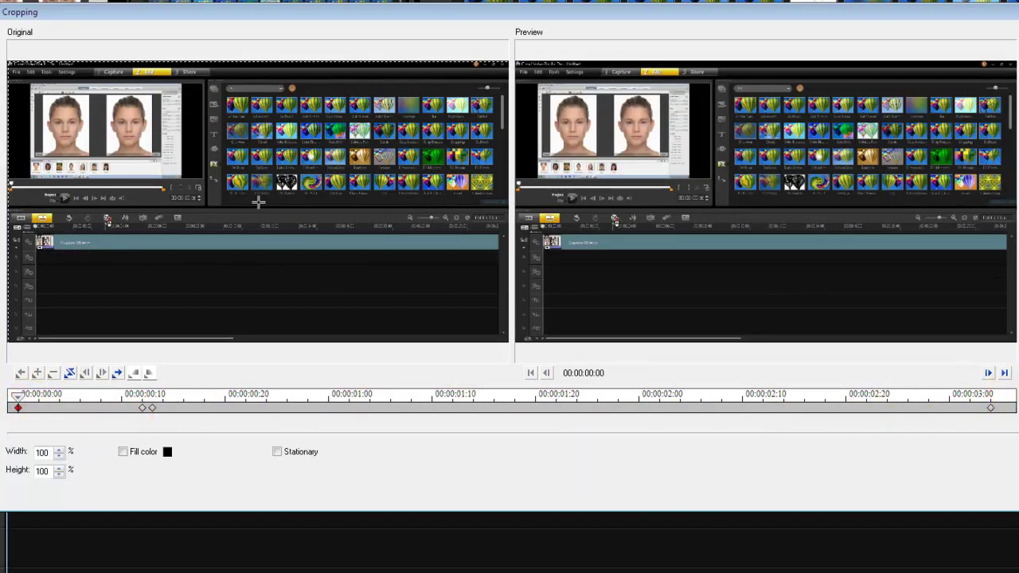
pyautogui.click(1005, 372)
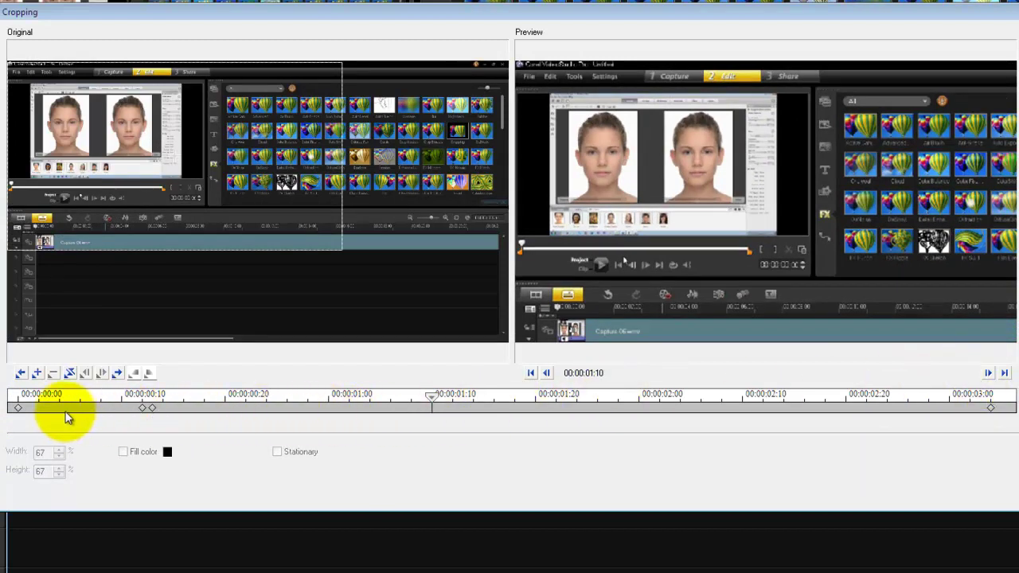
pyautogui.click(142, 408)
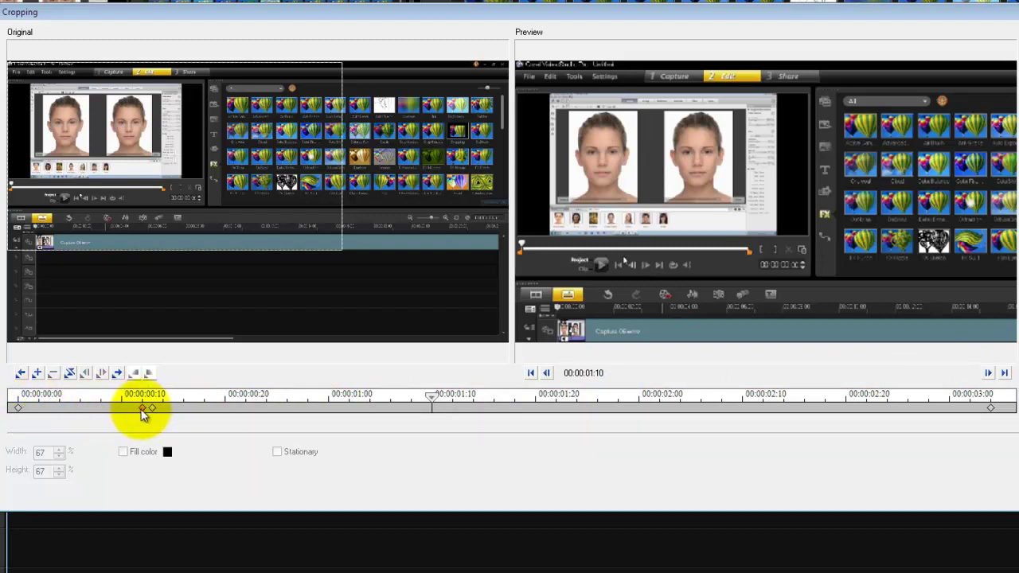
pyautogui.click(148, 412)
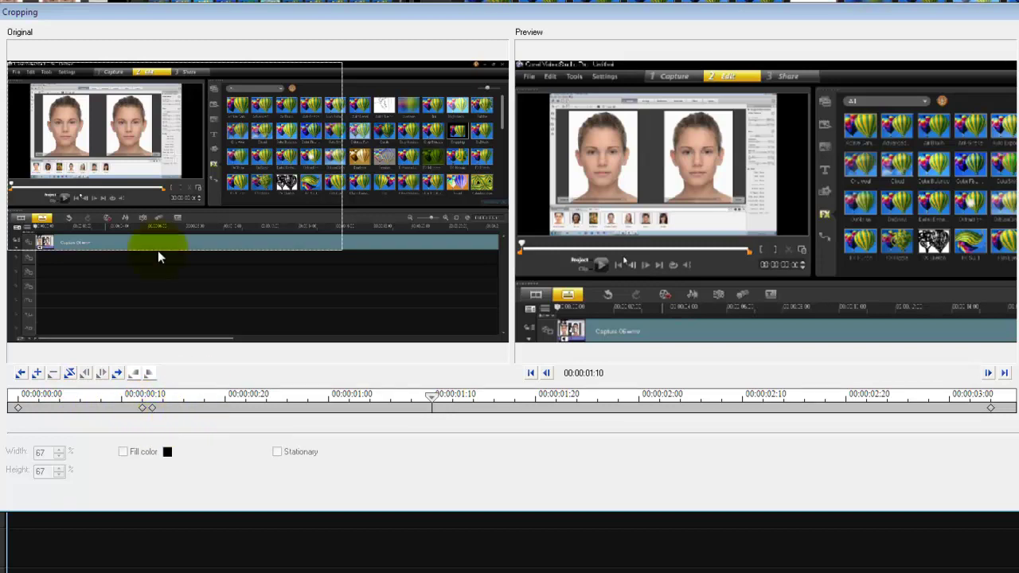
# Copy the 50% keyframe at 00:00:00:13 and paste it as a hold keyframe at 00:00:00:25
pyautogui.click(151, 408)
pyautogui.rightClick(152, 408)
pyautogui.click(180, 419)
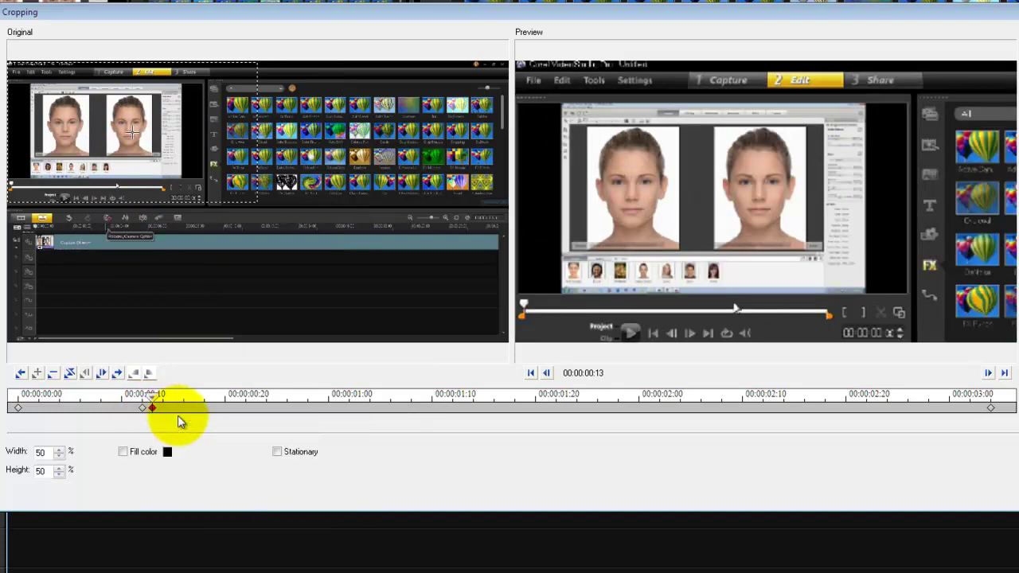
pyautogui.moveTo(159, 401); pyautogui.dragTo(177, 402)
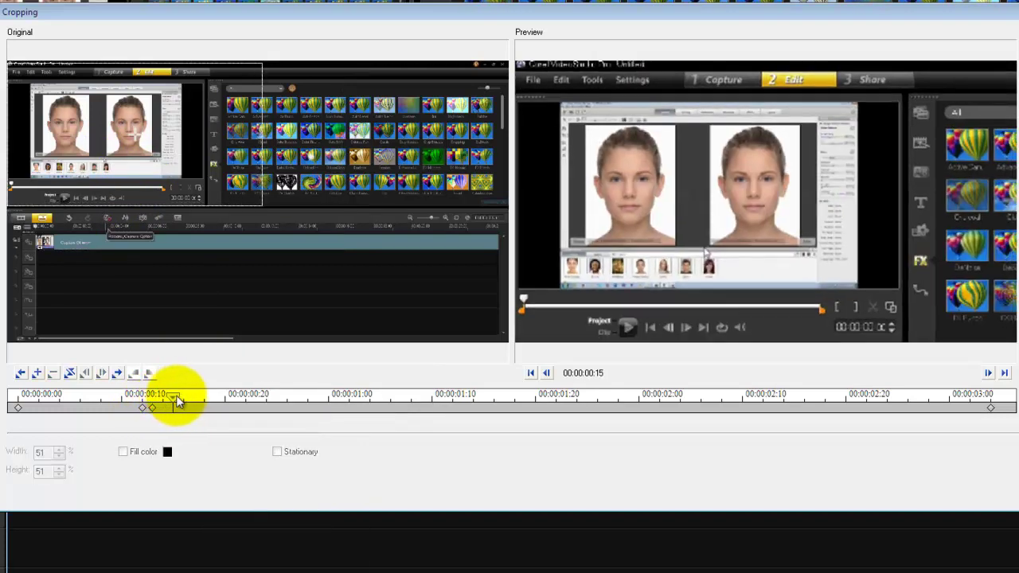
pyautogui.hotkey('ctrl', 'v')
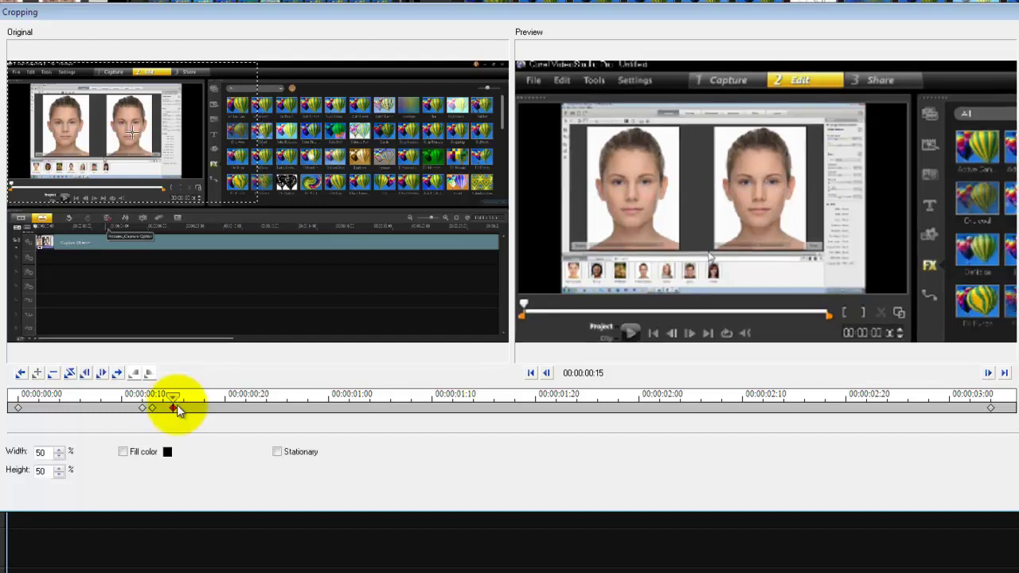
pyautogui.moveTo(173, 409); pyautogui.dragTo(275, 411)
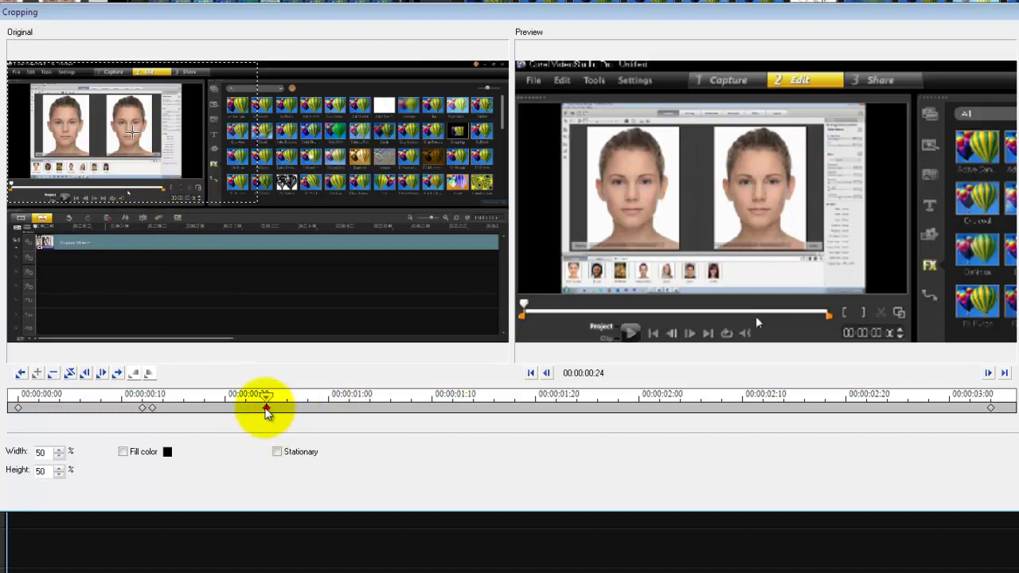
pyautogui.moveTo(271, 409); pyautogui.dragTo(282, 410)
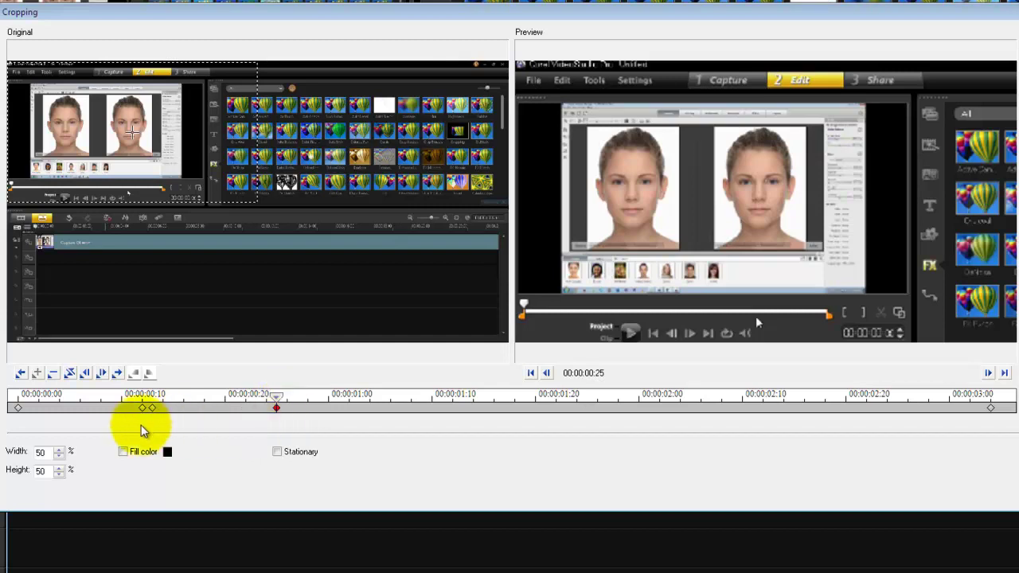
# Add full-frame 100% crop keyframes at 00:00:00:26 and 00:00:01:28
pyautogui.click(18, 409)
pyautogui.rightClick(18, 409)
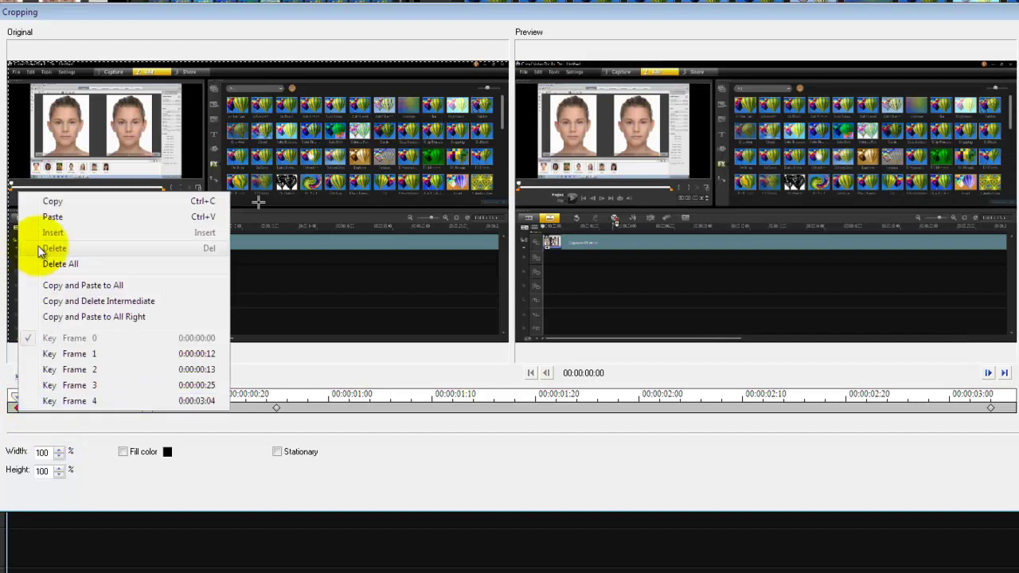
pyautogui.click(50, 205)
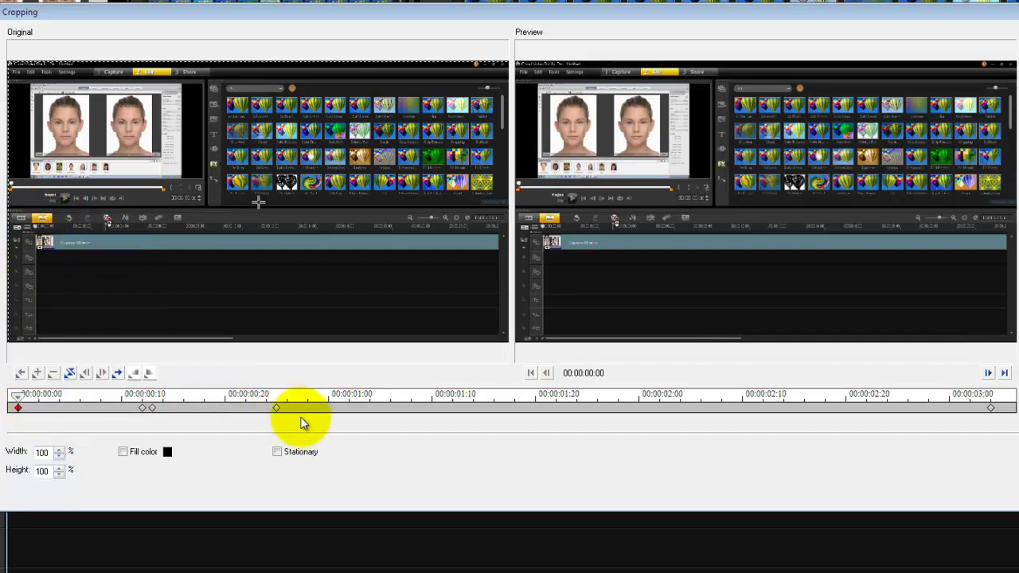
pyautogui.click(274, 406)
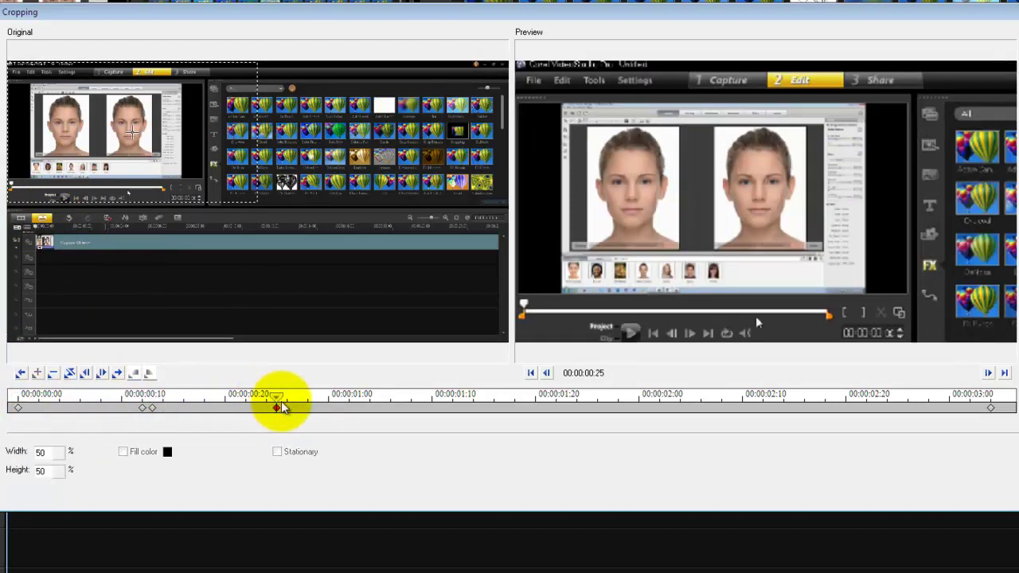
pyautogui.click(296, 406)
pyautogui.hotkey('ctrl', 'v')
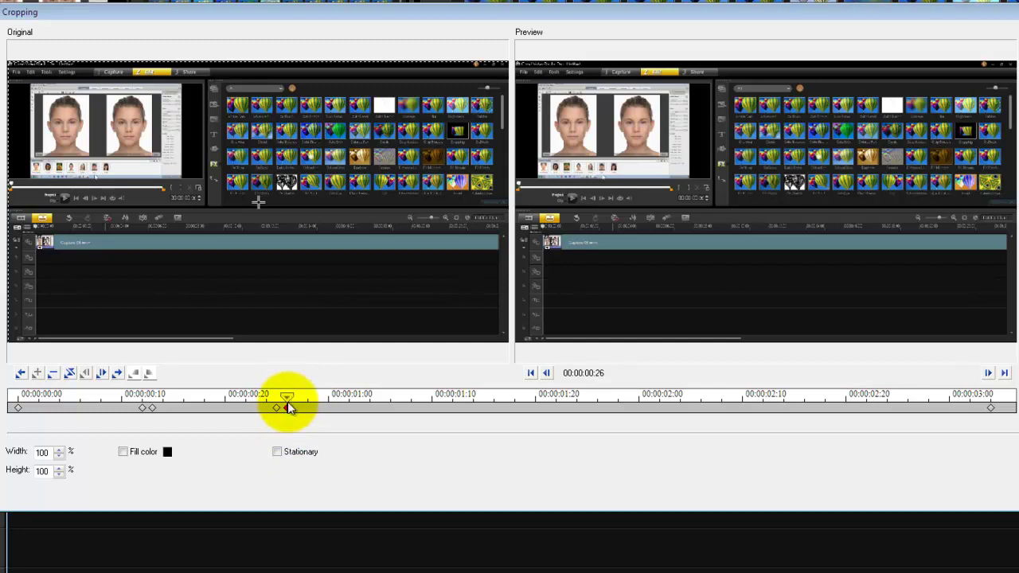
pyautogui.moveTo(289, 397); pyautogui.dragTo(618, 409)
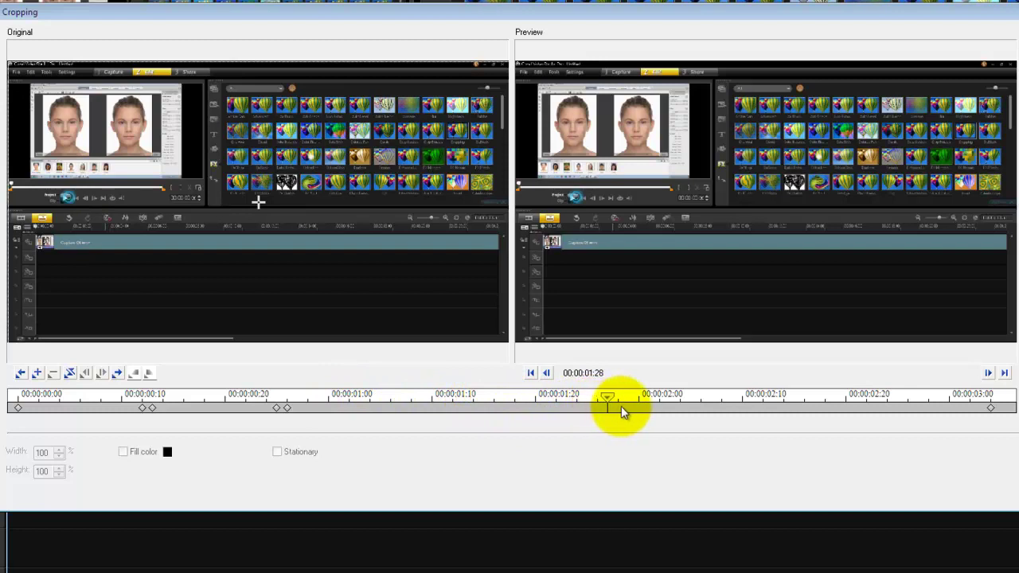
pyautogui.doubleClick(612, 409)
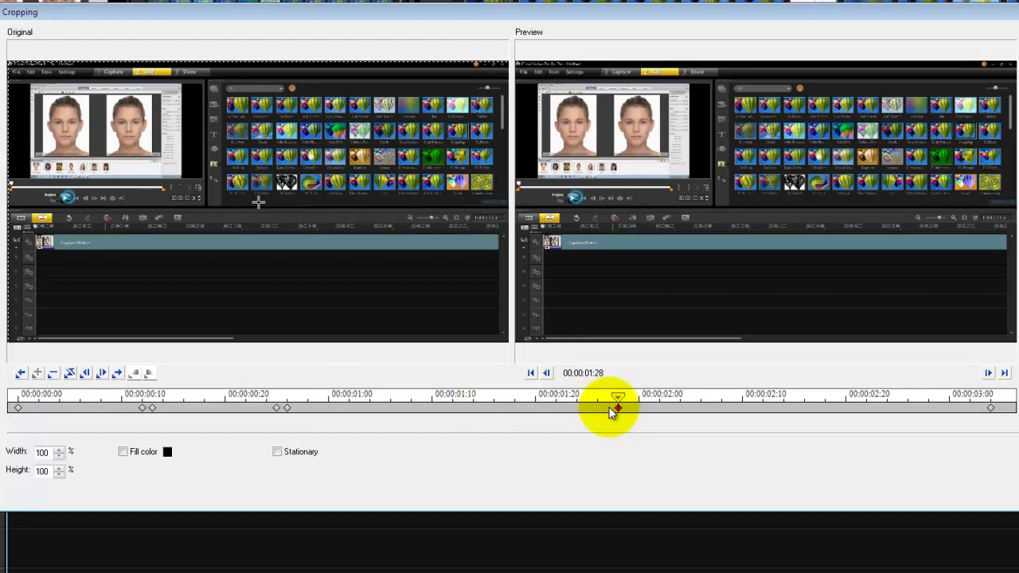
# Copy the 50% crop settings and add a 50% zoom keyframe at 00:00:02:01
pyautogui.click(153, 409)
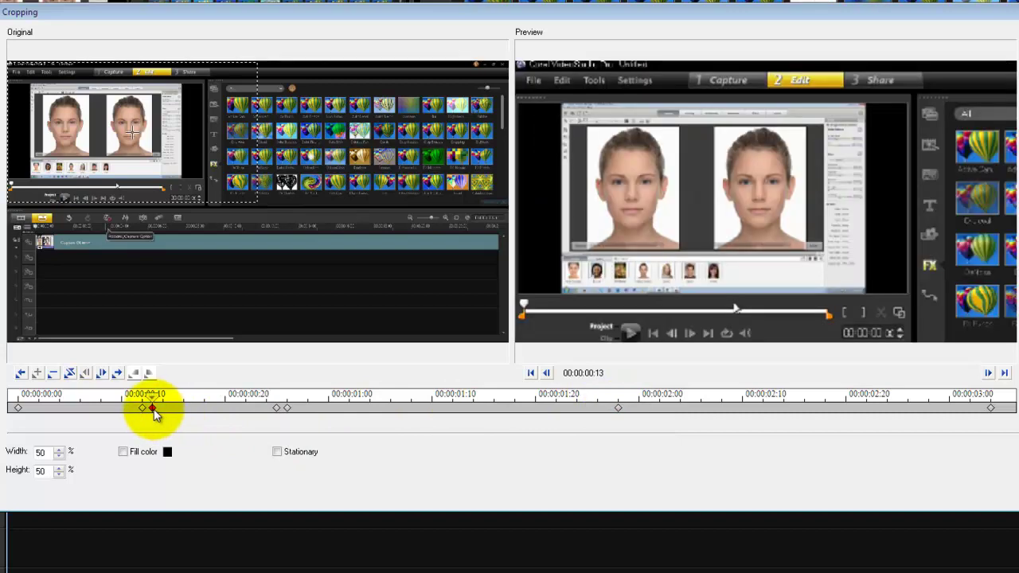
pyautogui.rightClick(153, 409)
pyautogui.click(192, 166)
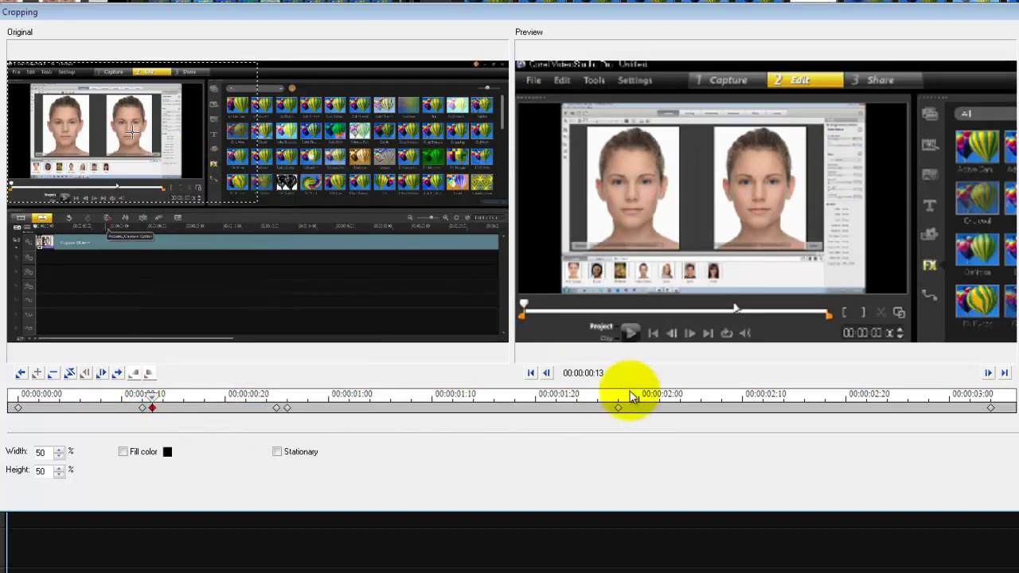
pyautogui.moveTo(160, 394); pyautogui.dragTo(654, 435)
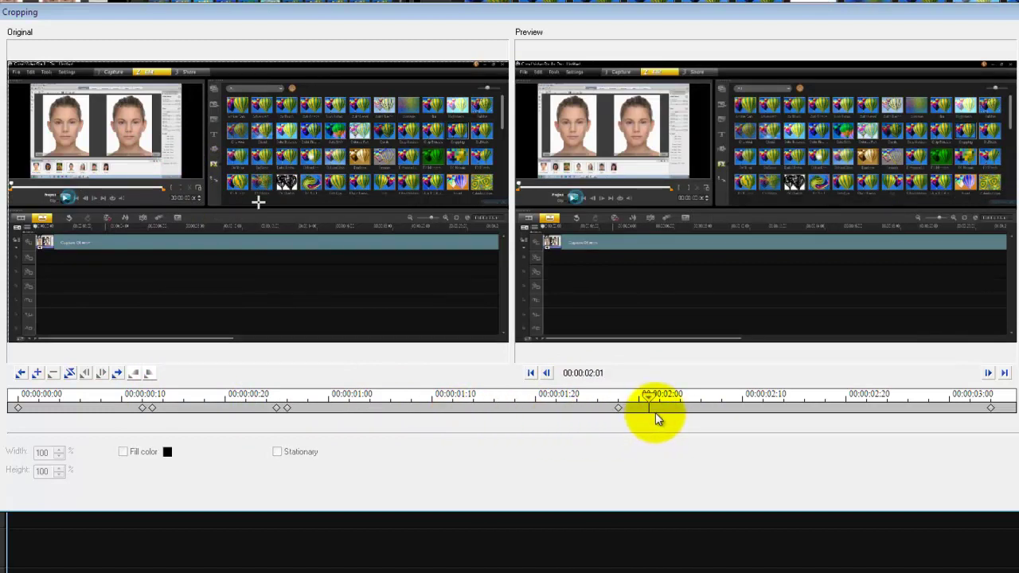
pyautogui.doubleClick(655, 413)
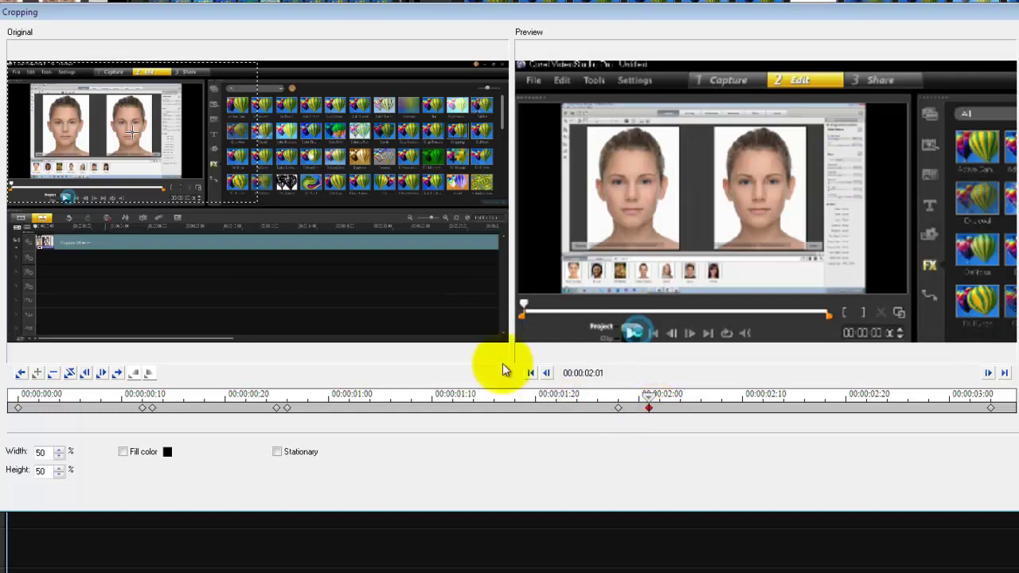
# Pan the 00:00:02:01 crop onto the effects library and paste a matching 50% keyframe near 00:00:02:10
pyautogui.moveTo(143, 134); pyautogui.dragTo(402, 151)
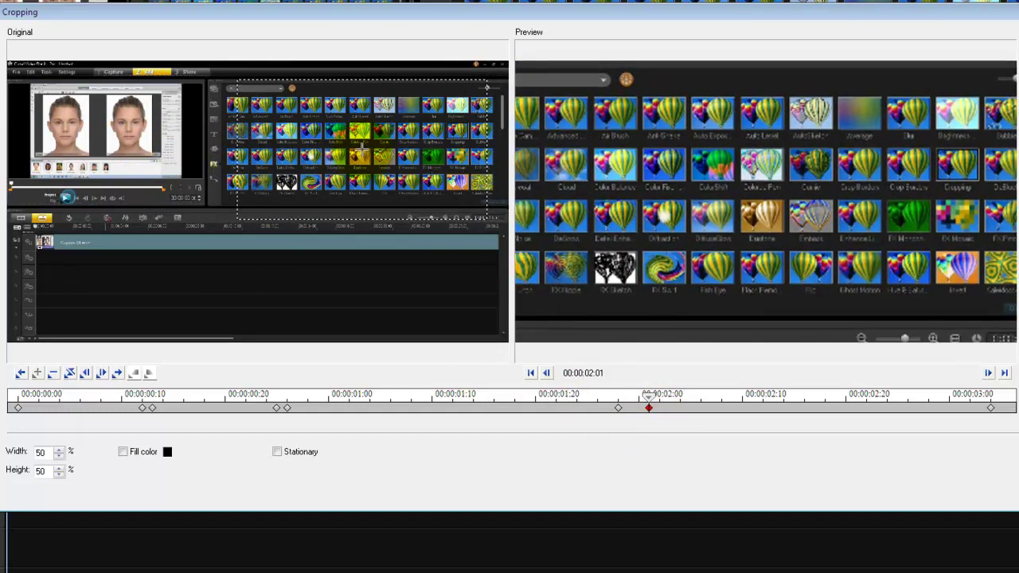
pyautogui.rightClick(648, 406)
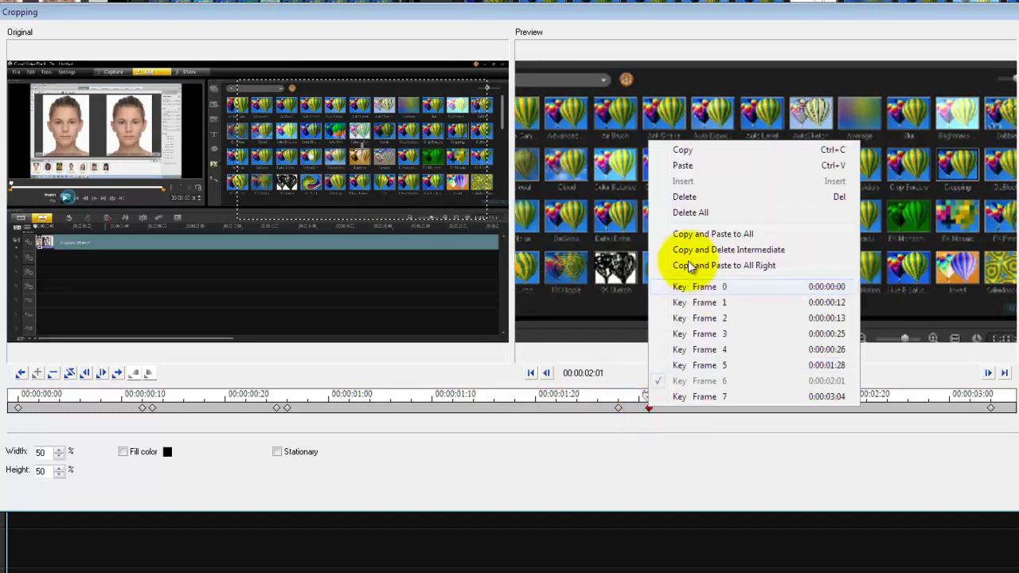
pyautogui.click(689, 151)
pyautogui.moveTo(647, 402); pyautogui.dragTo(704, 402)
pyautogui.hotkey('ctrl', 'v')
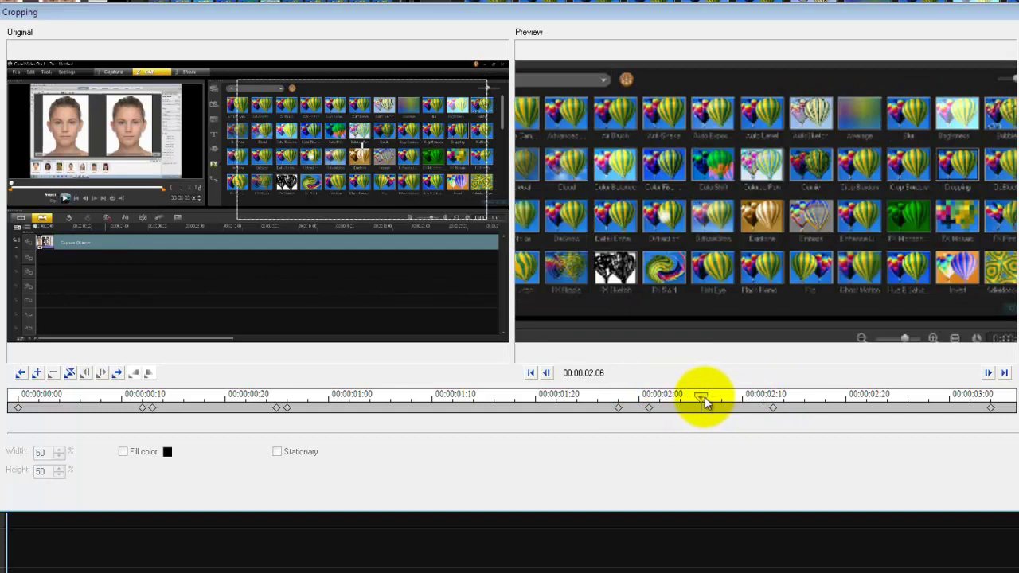
# Check the full-frame end keyframe and scrub the preview back near the clip start
pyautogui.click(990, 408)
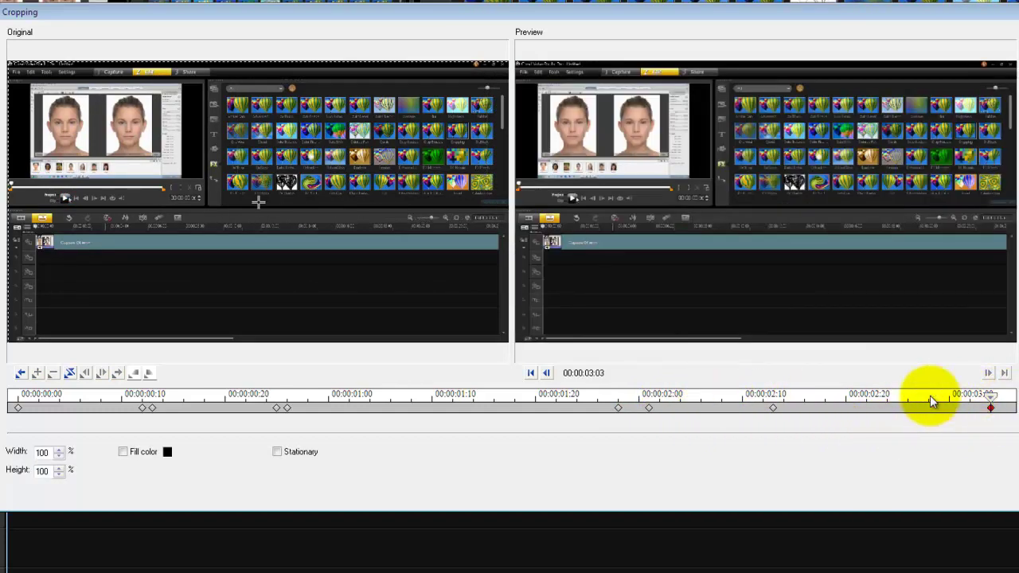
pyautogui.click(679, 402)
pyautogui.moveTo(480, 398); pyautogui.dragTo(66, 401)
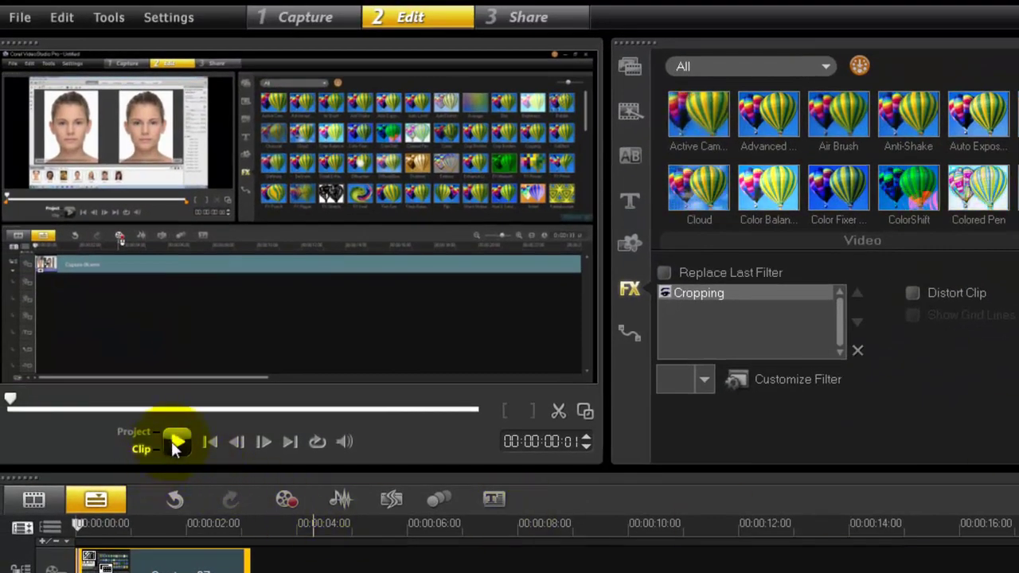
# Preview the cropped clip, then play and pause the whole project
pyautogui.click(173, 443)
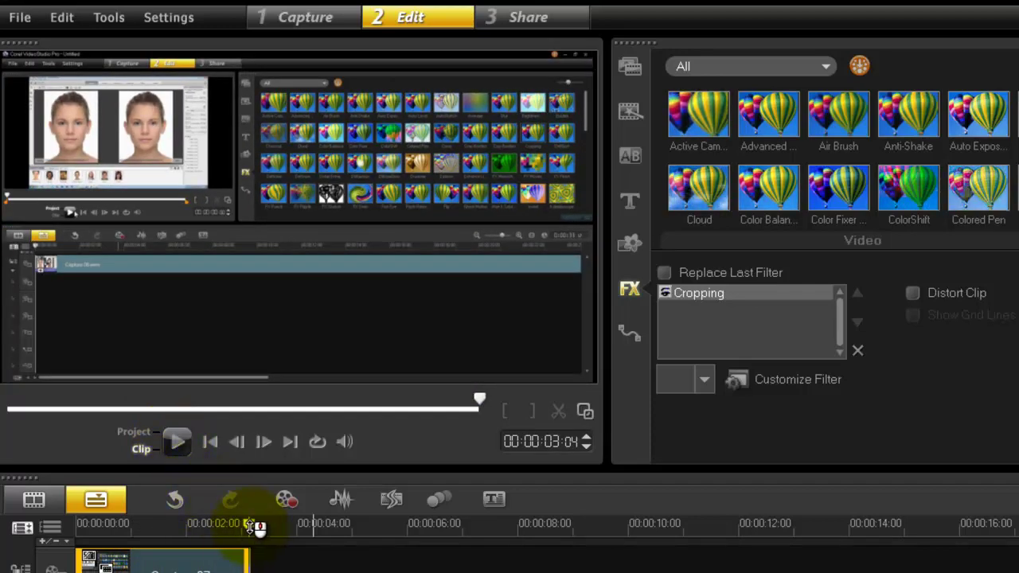
pyautogui.click(253, 525)
pyautogui.click(184, 445)
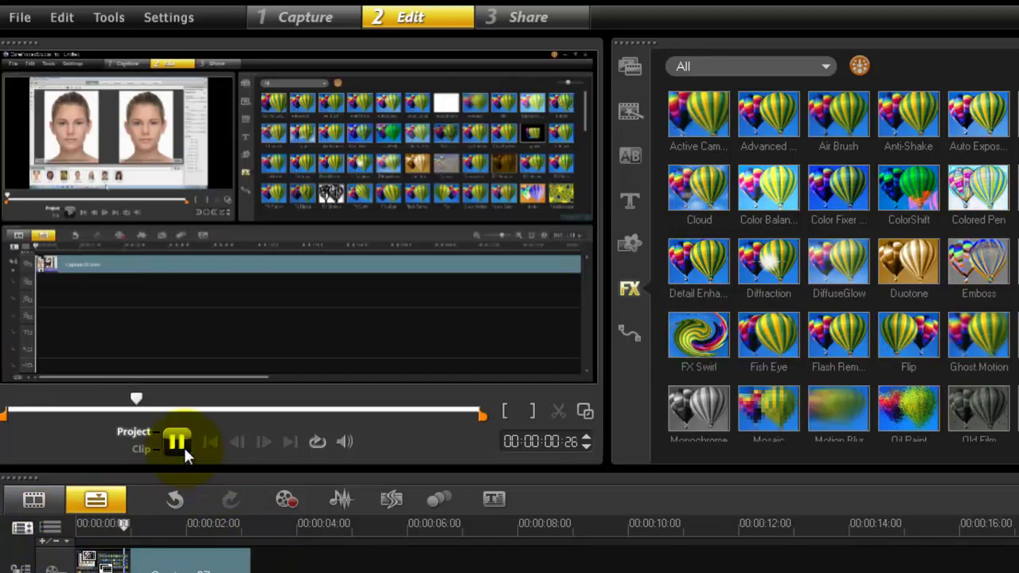
pyautogui.click(184, 448)
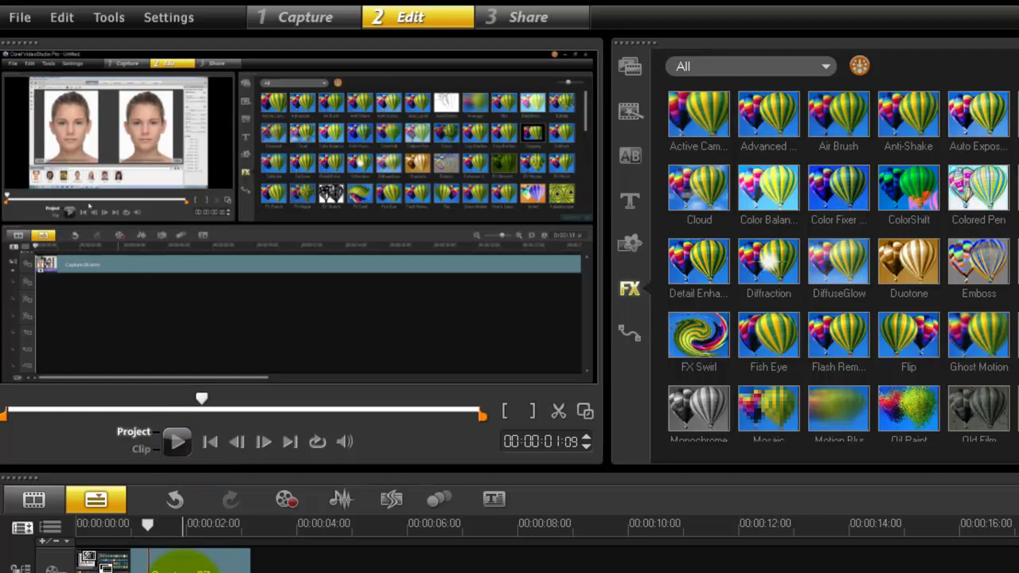
# Move the first zoom-in keyframe from 00:00:00:12 to about 00:00:00:08 in the Cropping settings
pyautogui.click(183, 562)
pyautogui.click(798, 379)
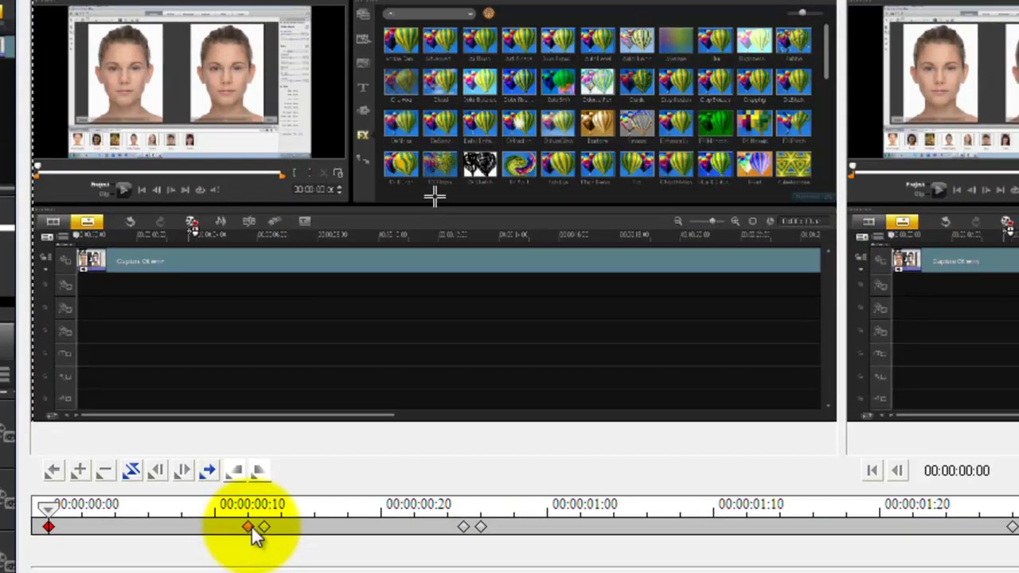
pyautogui.moveTo(252, 529); pyautogui.dragTo(192, 526)
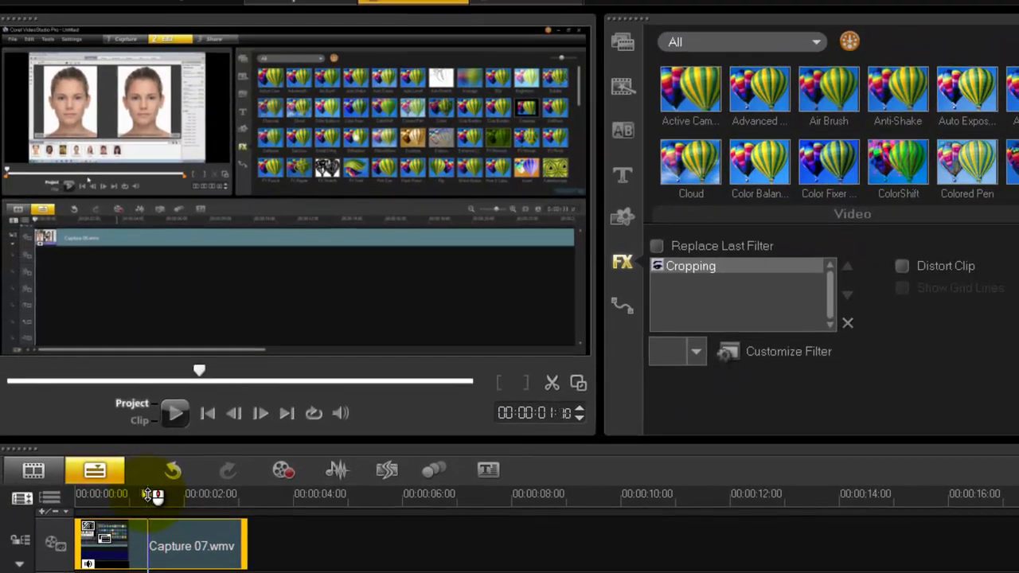
# Apply the cropping settings, preview the zoom up to about 00:00:01:21, then select Capture 07.wmv
pyautogui.click(151, 495)
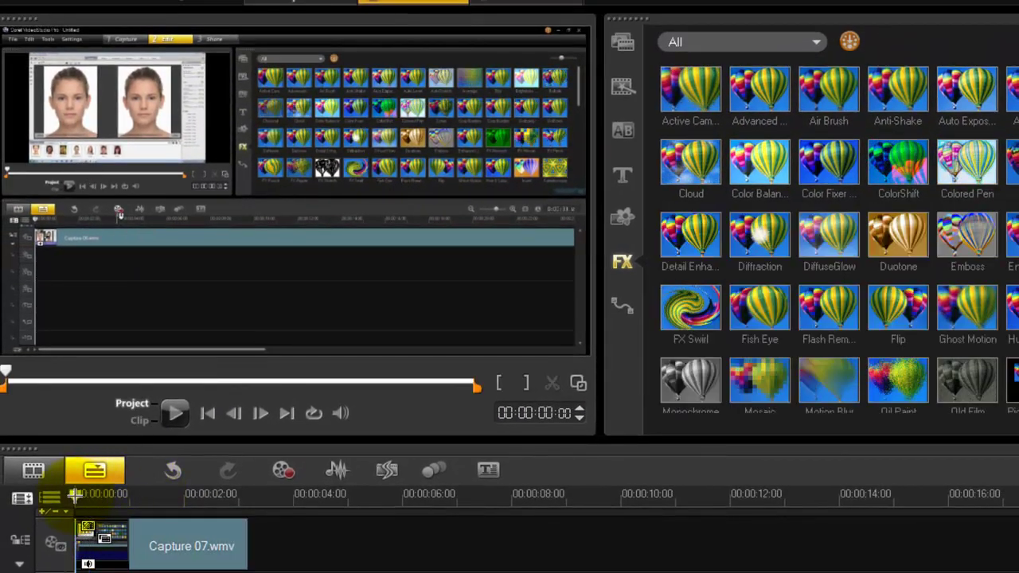
pyautogui.click(172, 419)
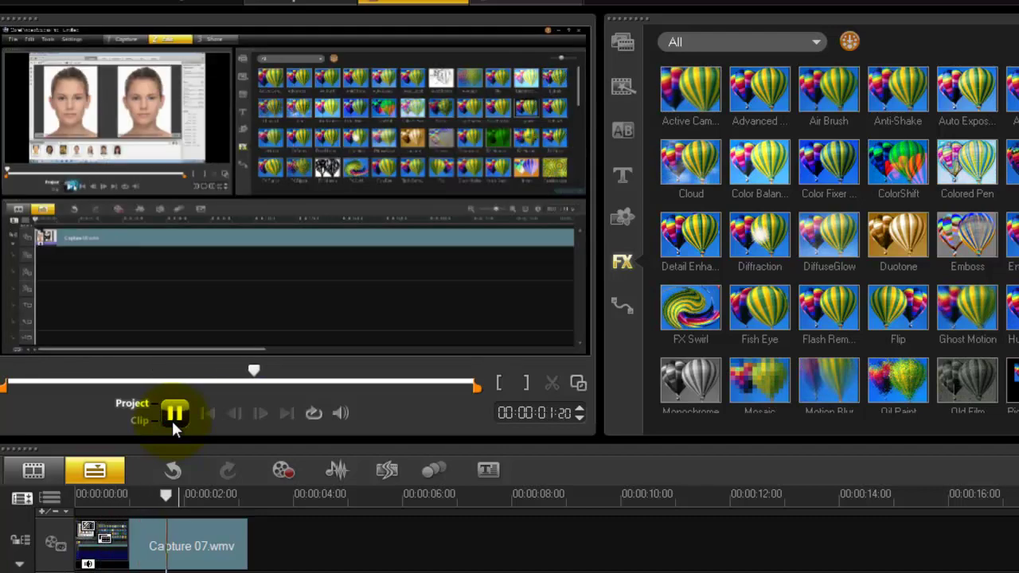
pyautogui.click(172, 420)
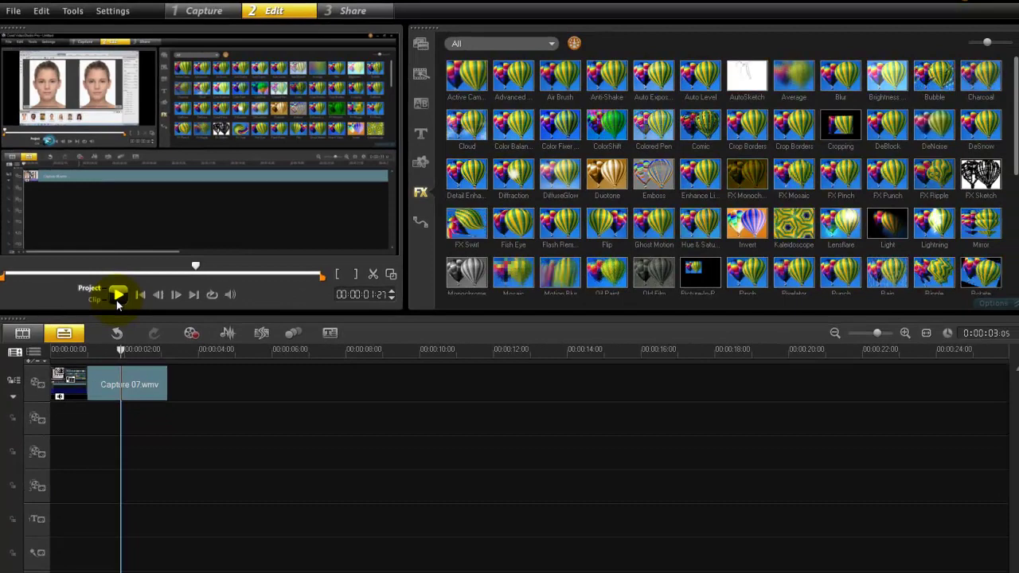
pyautogui.click(126, 381)
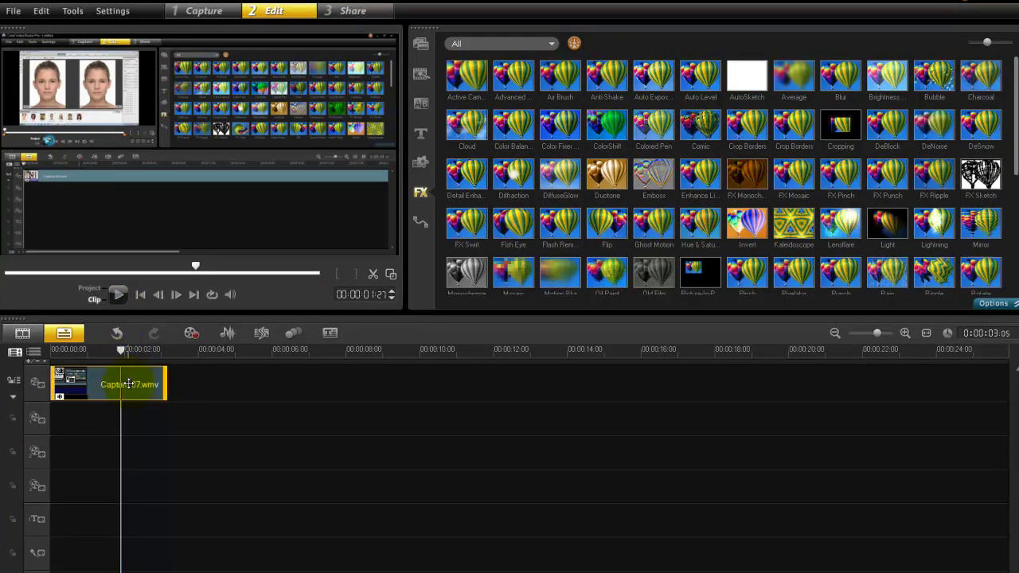